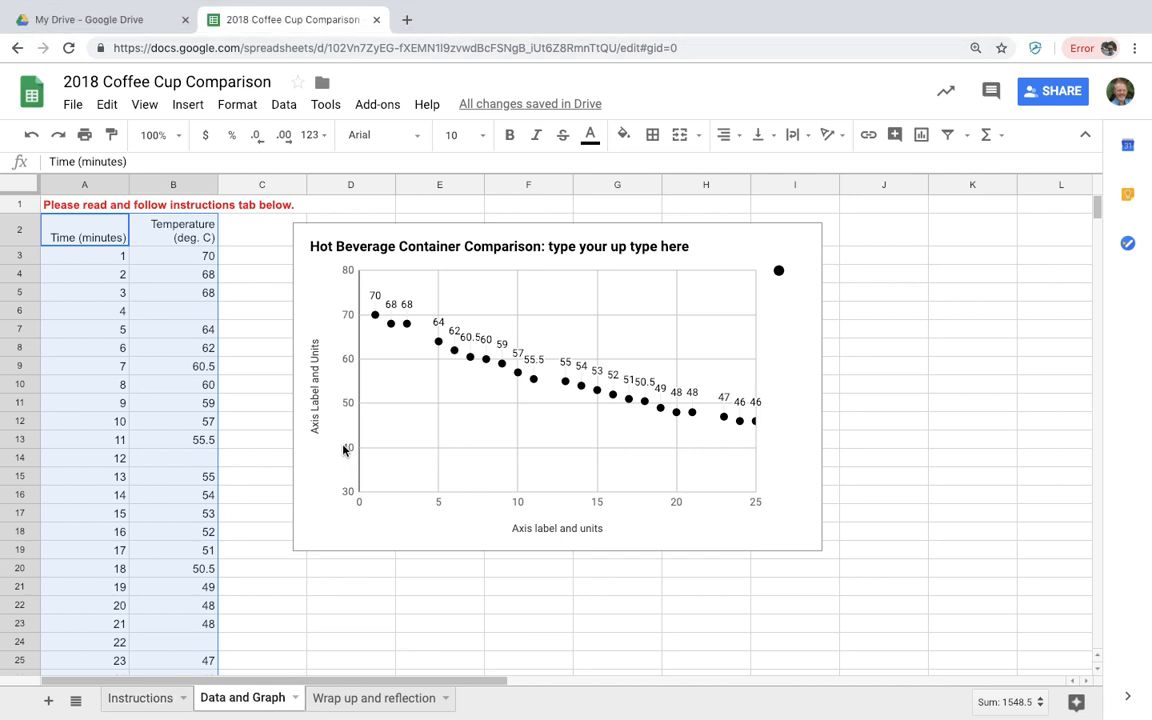
Deselect the data columns and switch to the Instructions sheet
left_click(181, 262)
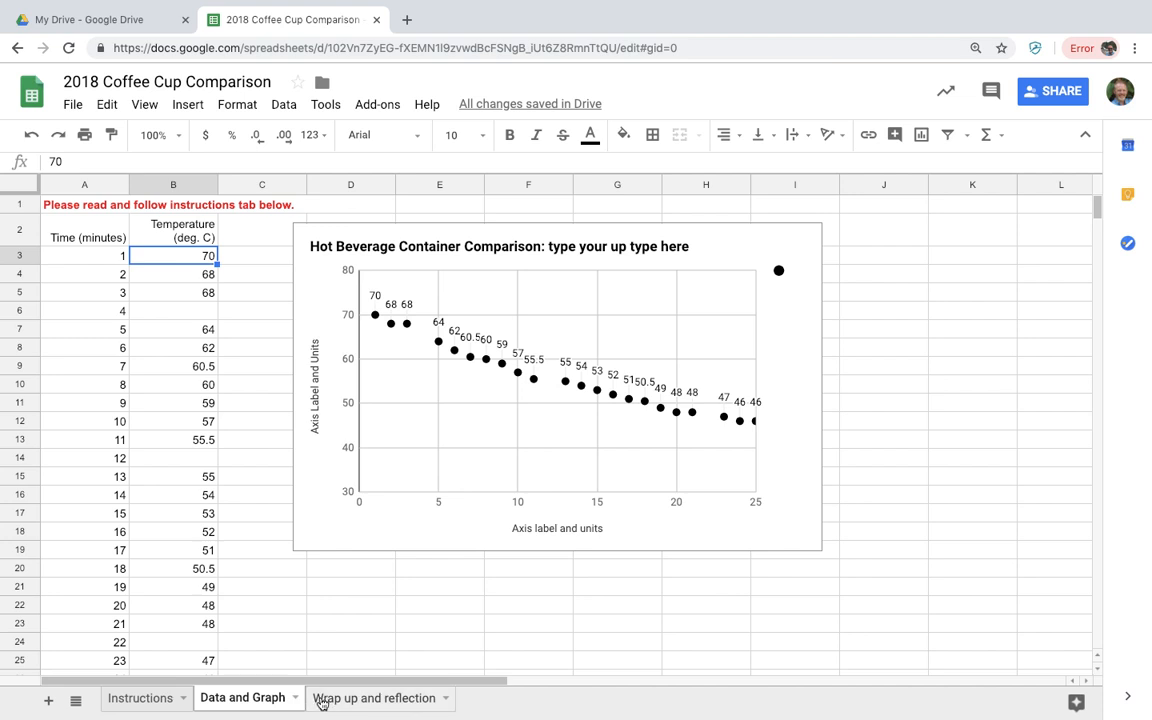
left_click(141, 698)
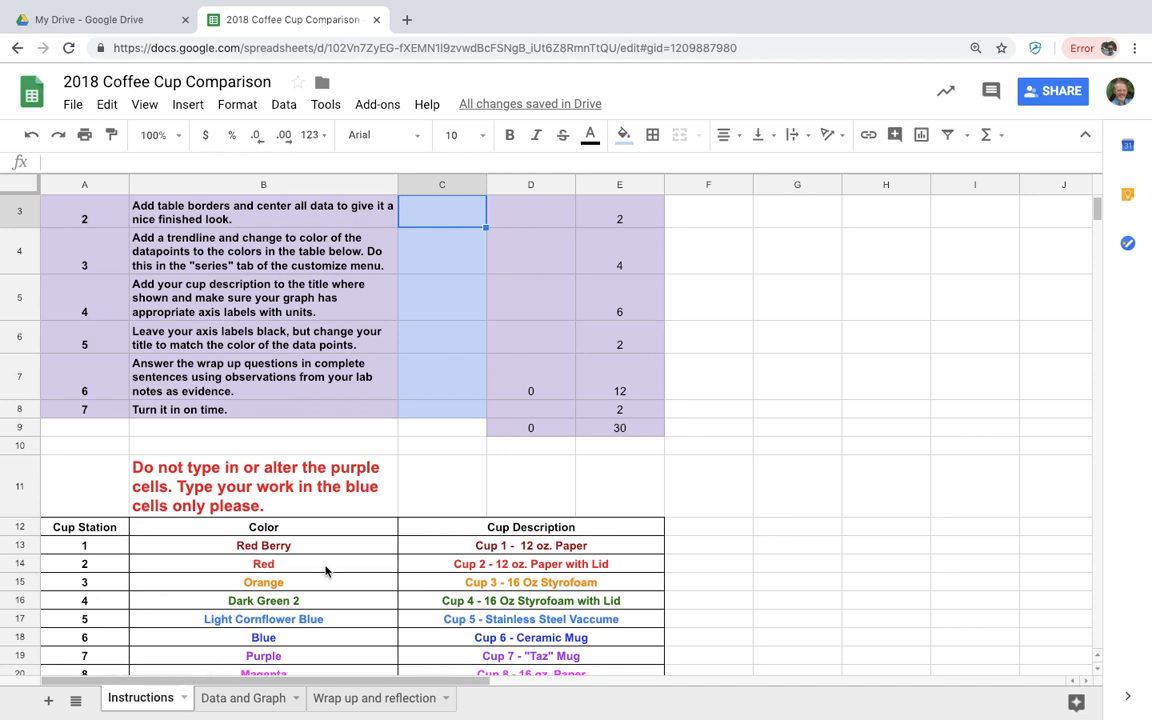
Retype x in C2 to check off item 1, then return to the Data and Graph sheet
scroll(325, 570, "down", 1)
scroll(327, 568, "up", 3)
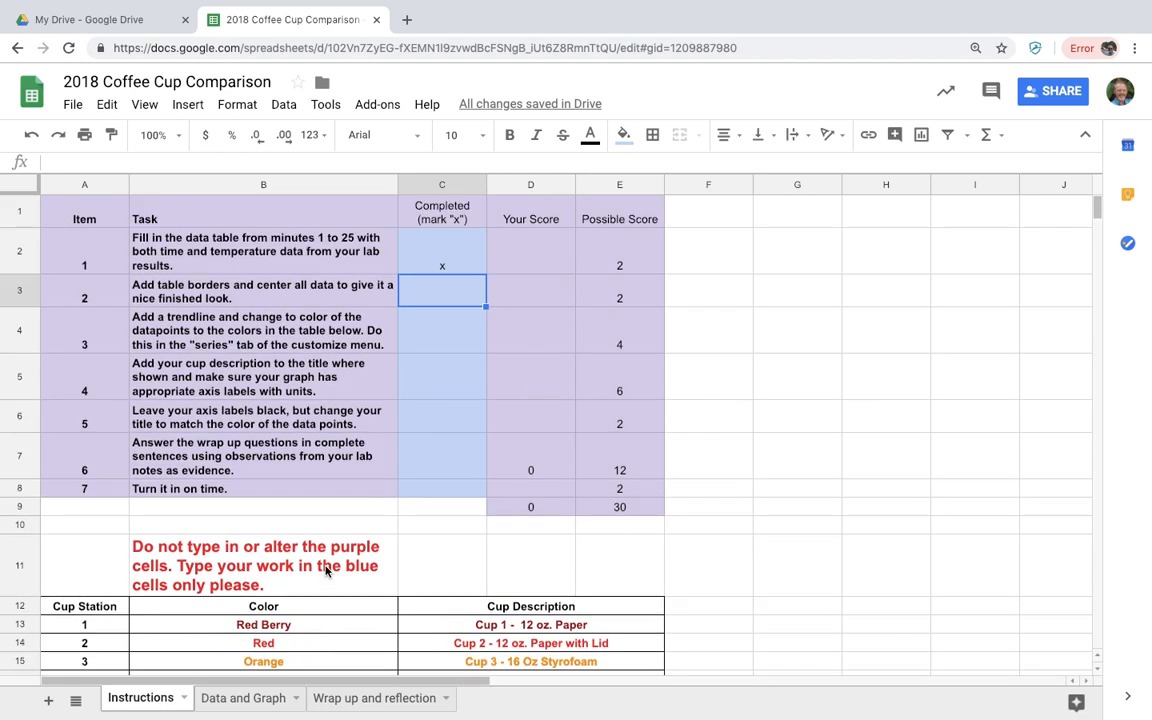
left_click(436, 265)
key("Delete")
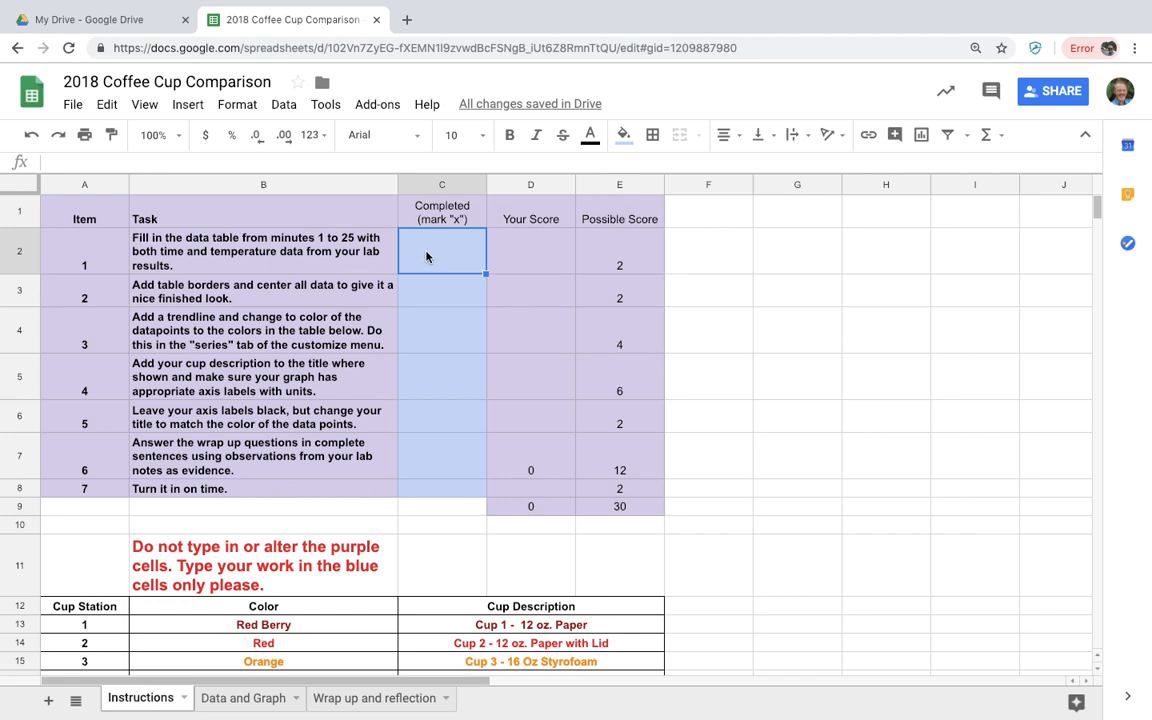
type("x")
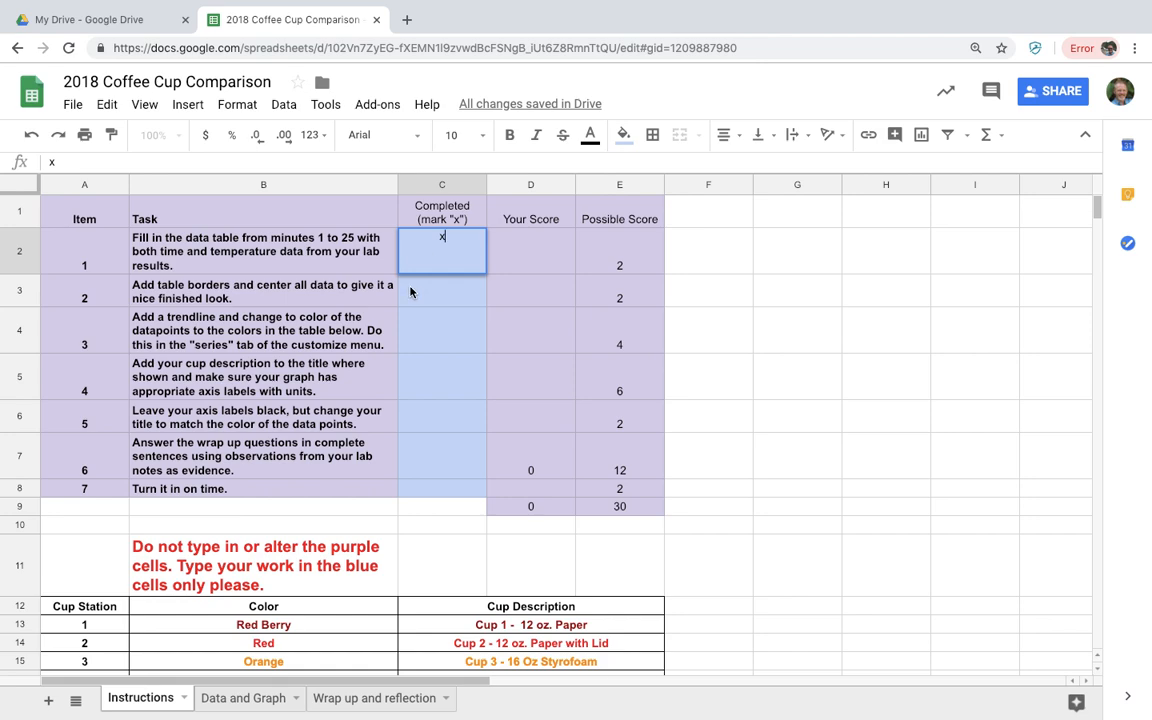
left_click(341, 294)
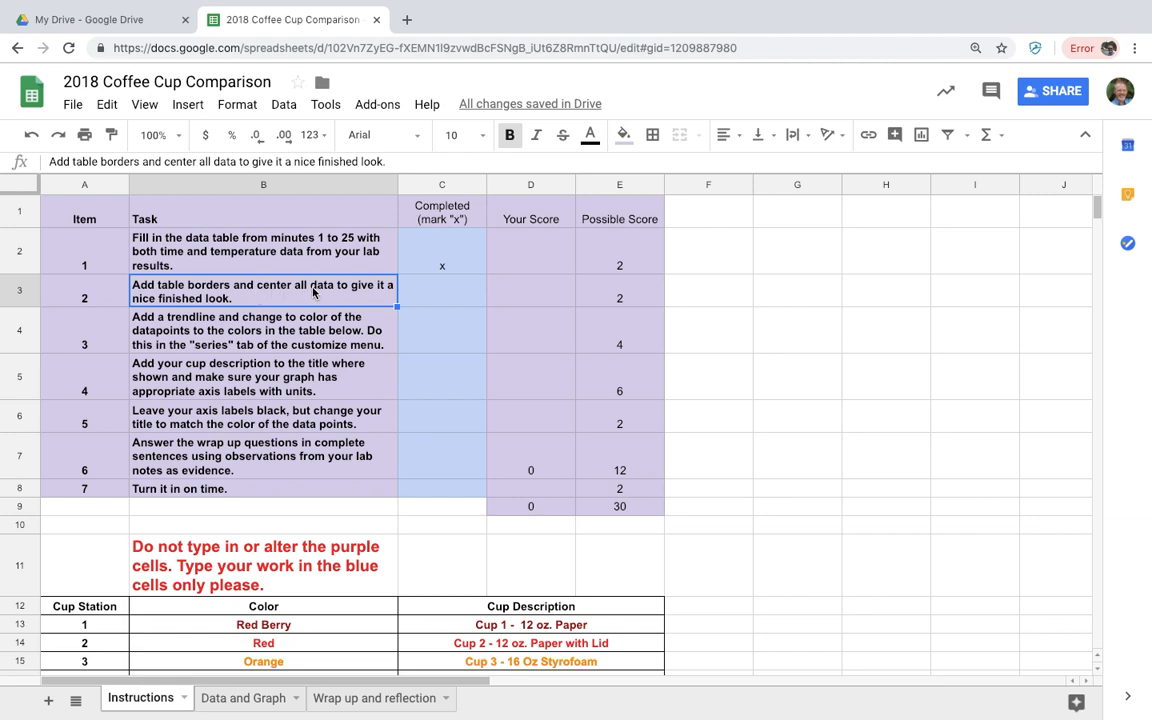
left_click(246, 698)
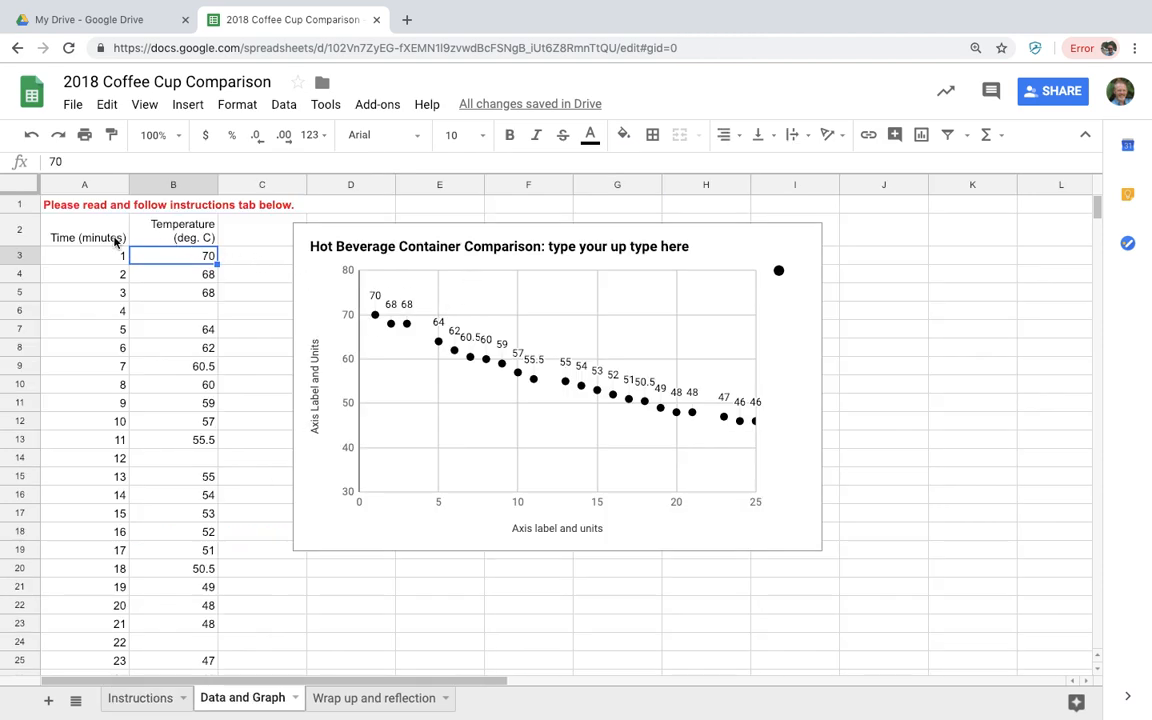
Apply all borders to the time and temperature table A2:B27
left_click_drag(97, 237, 187, 612)
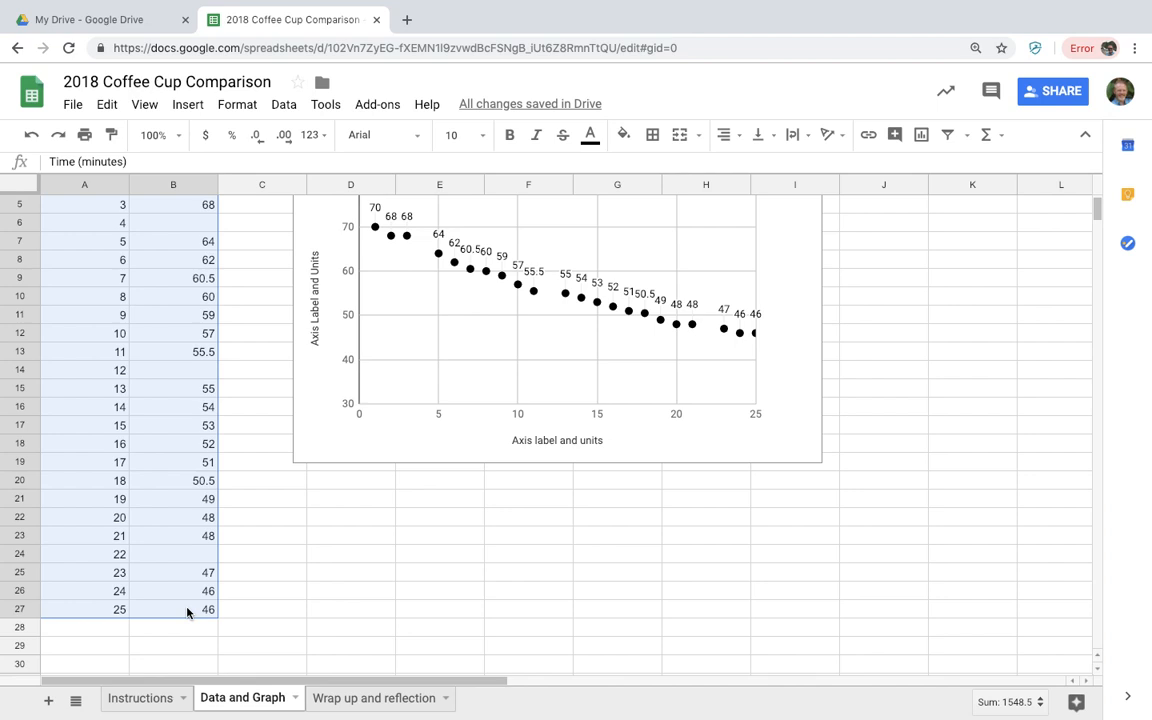
scroll(187, 612, "down", 3)
scroll(187, 612, "up", 5)
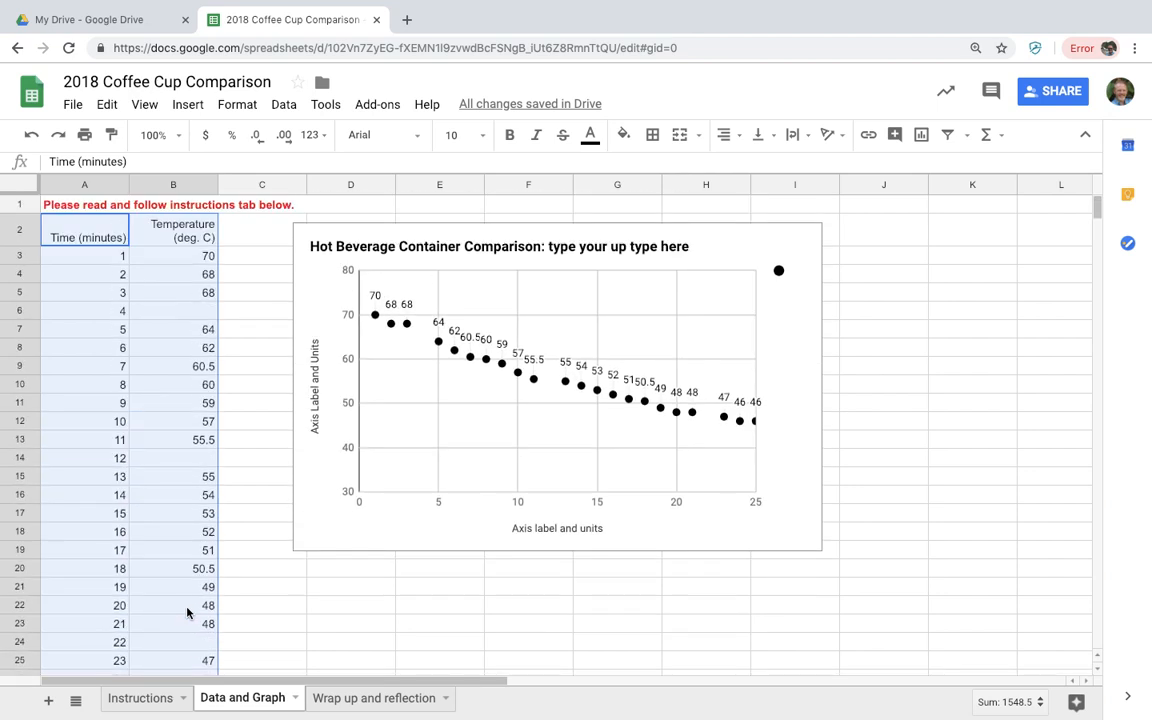
left_click(653, 136)
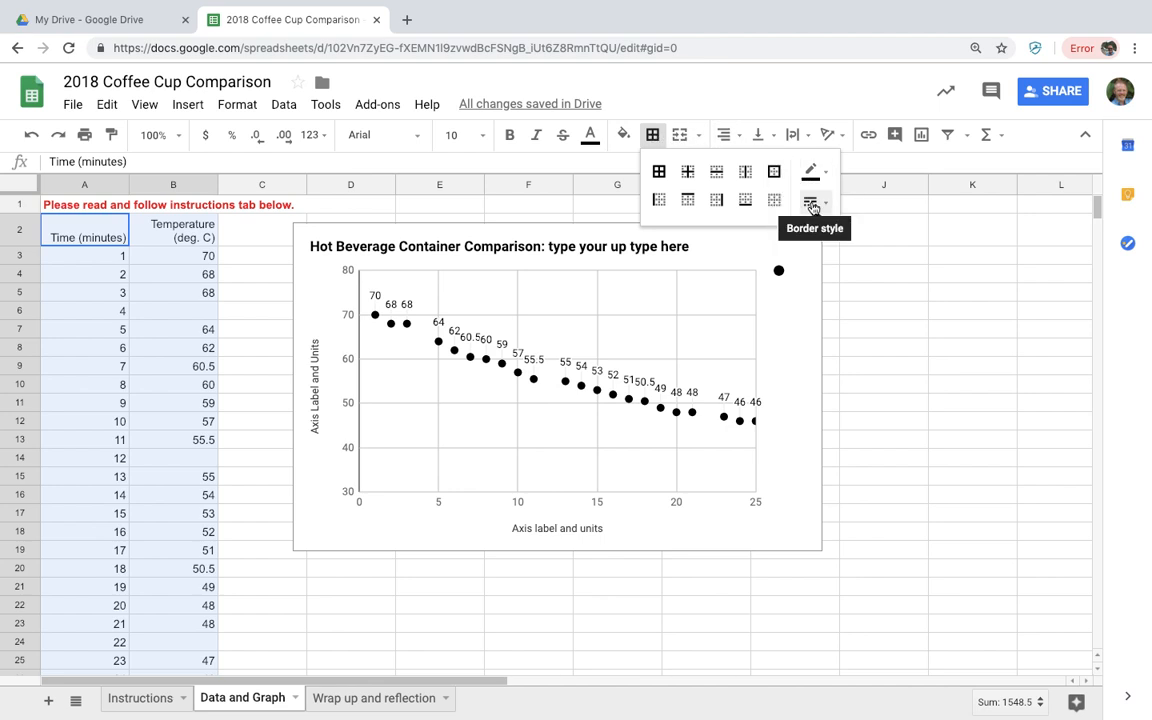
left_click(660, 175)
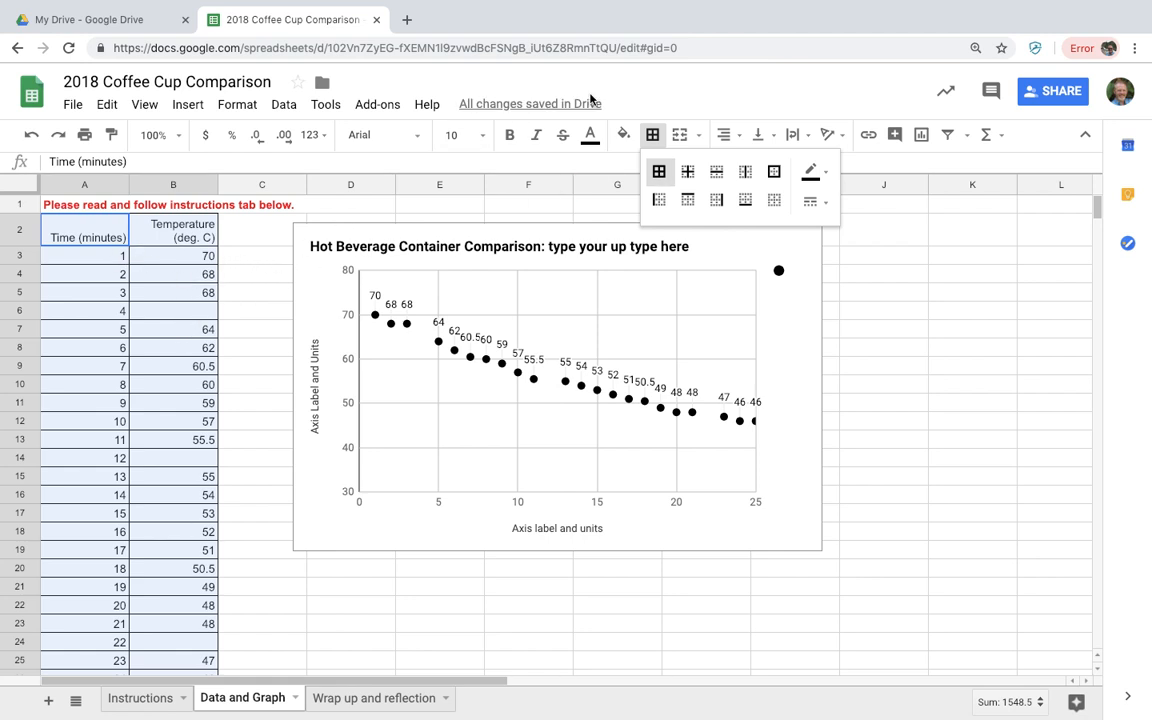
Centre the table's values horizontally, then select temperature column B
left_click(726, 136)
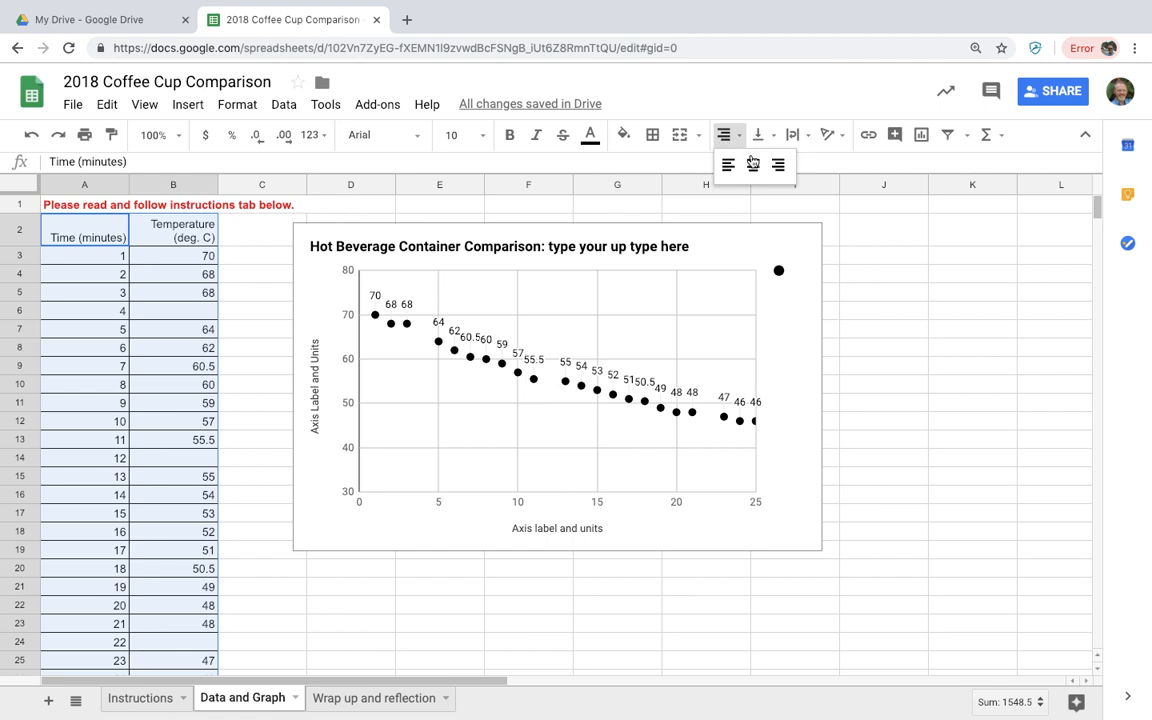
left_click(753, 165)
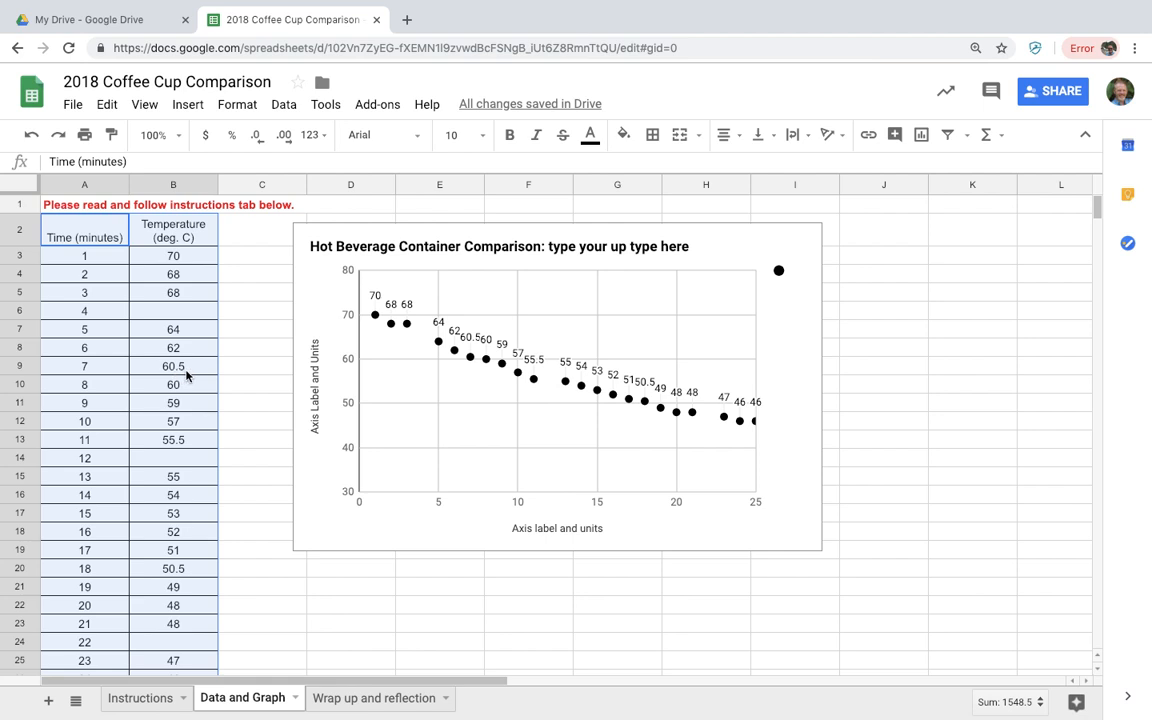
left_click(183, 187)
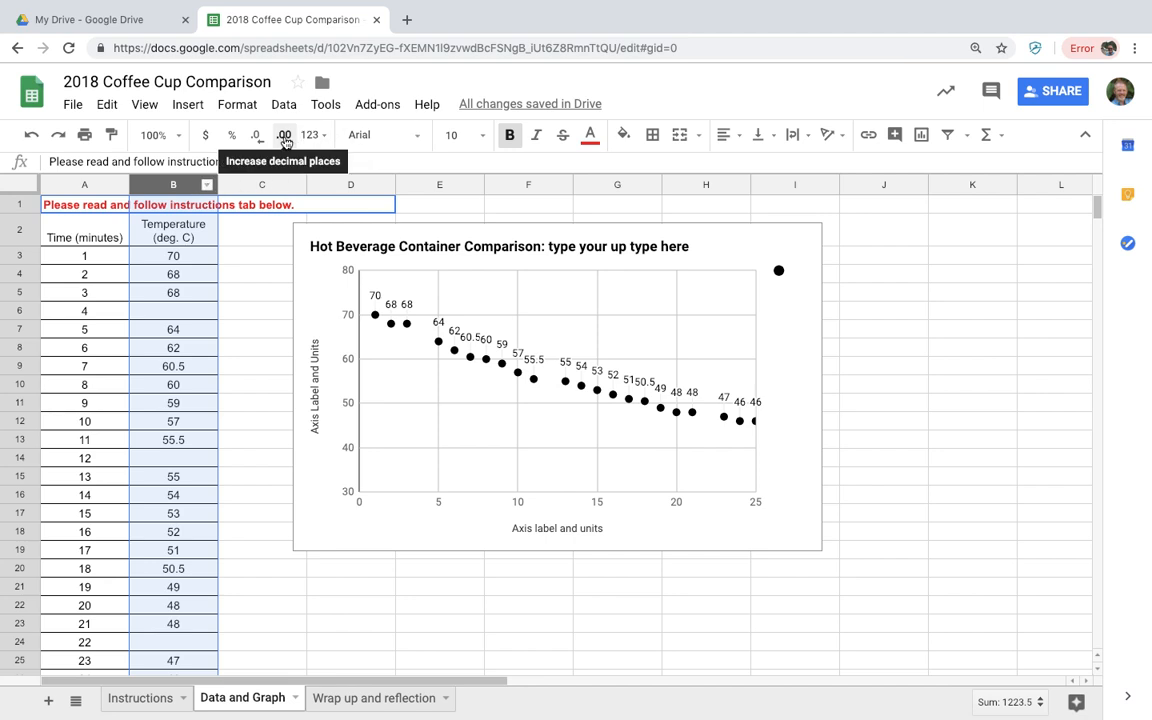
Show column B temperatures with one decimal place and switch to the Instructions sheet
left_click(285, 138)
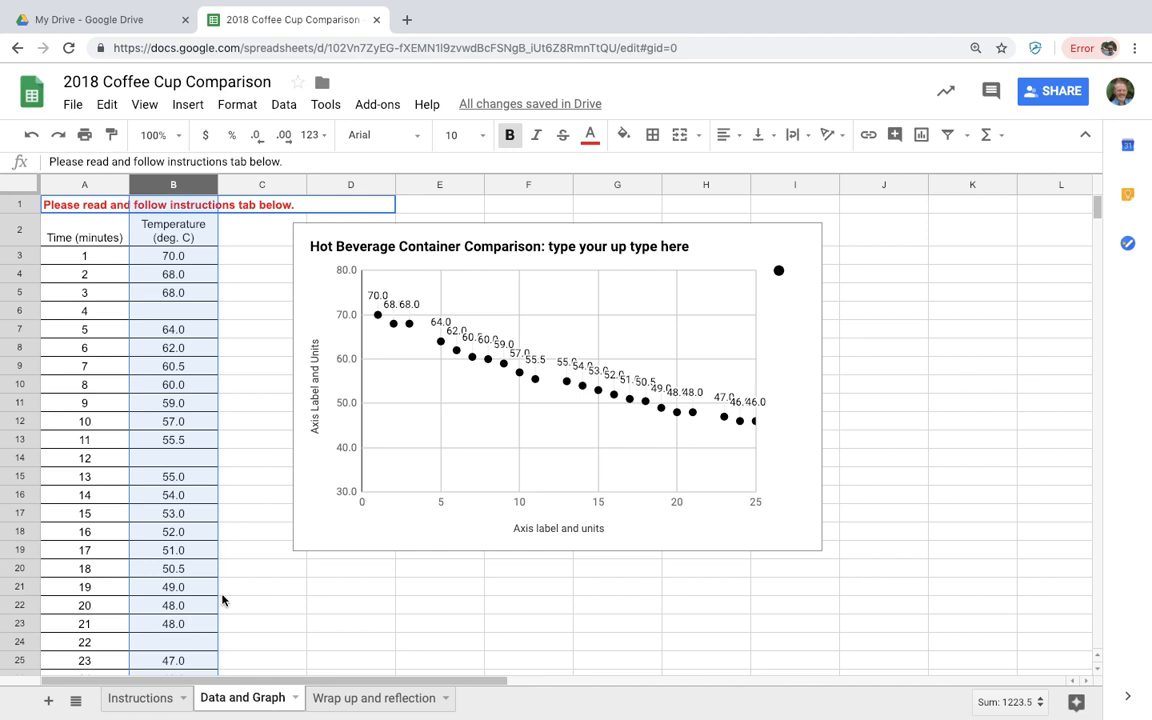
left_click(160, 699)
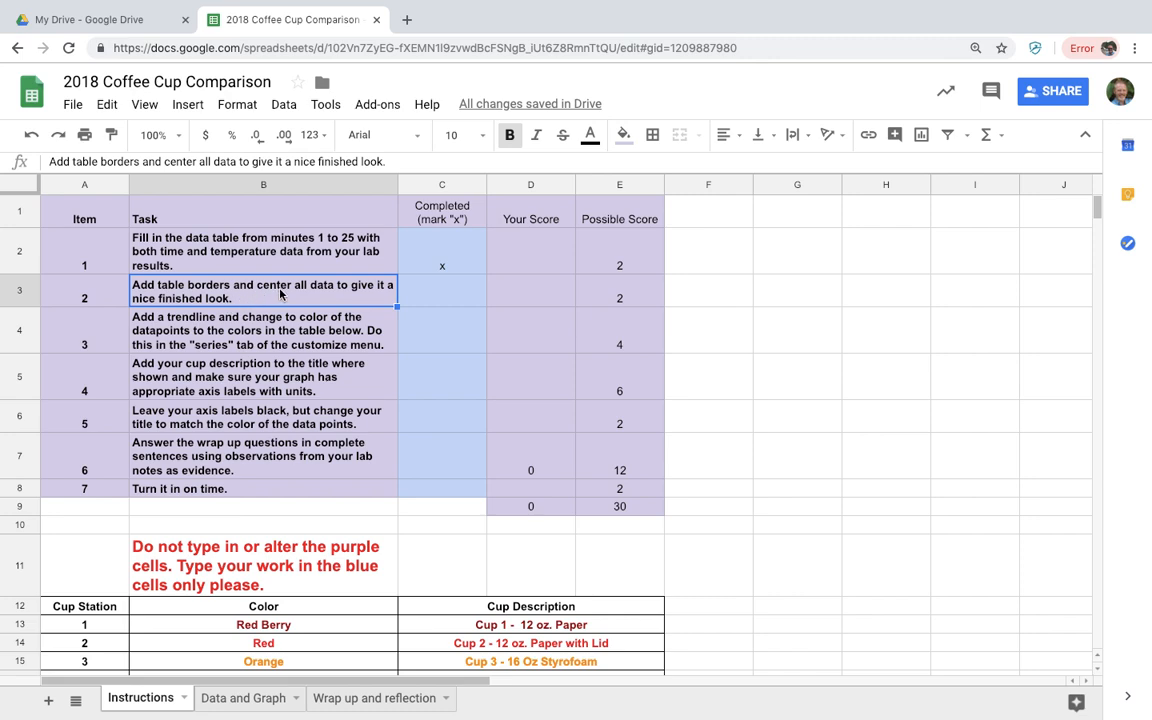
Mark item 2 with x in C3, review the cup colour table, and return to Data and Graph
left_click(436, 293)
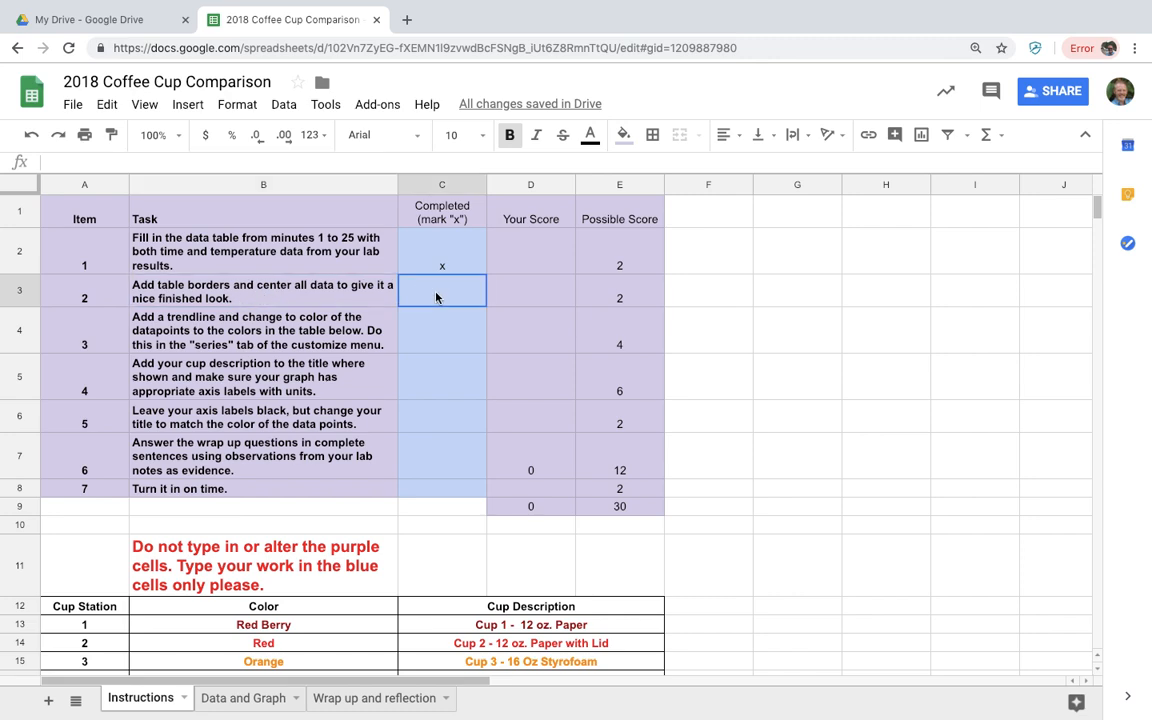
type("x")
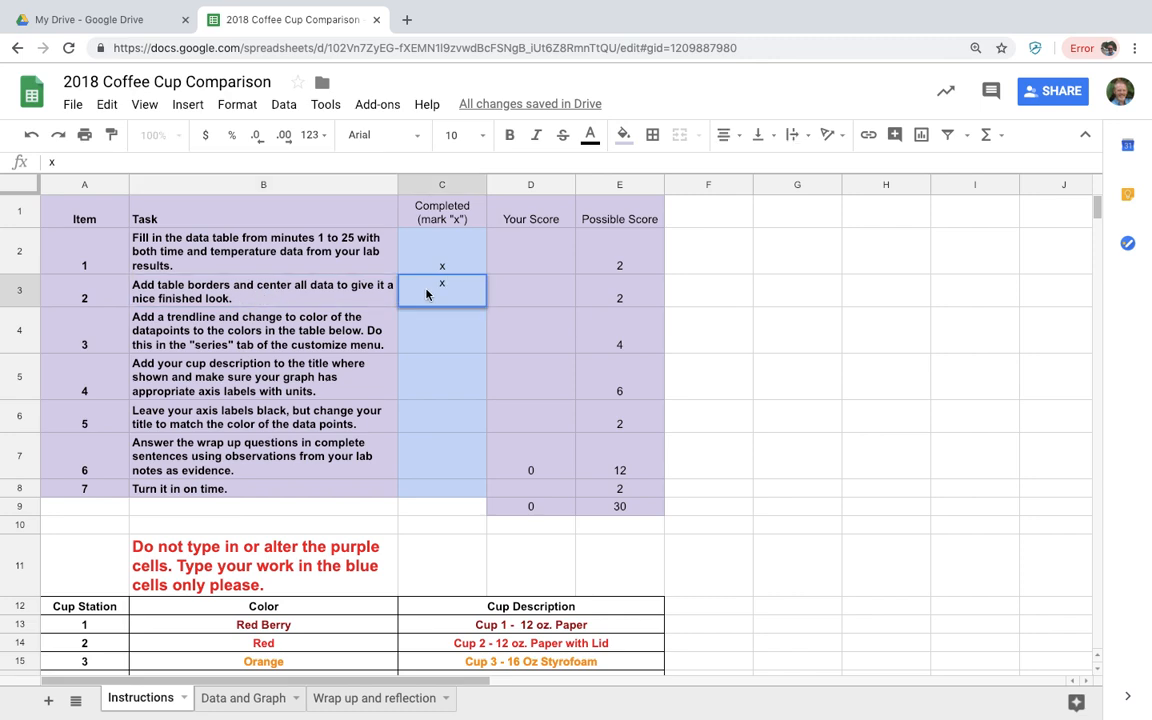
left_click(278, 334)
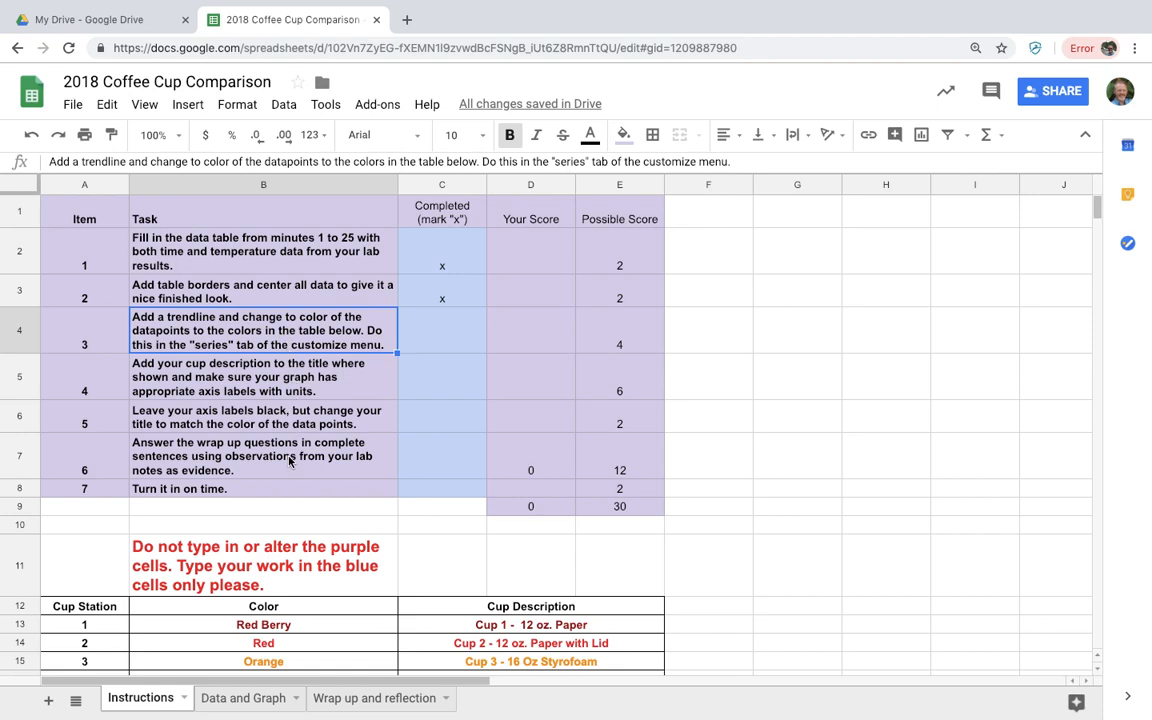
scroll(262, 410, "down", 5)
scroll(288, 459, "down", 1)
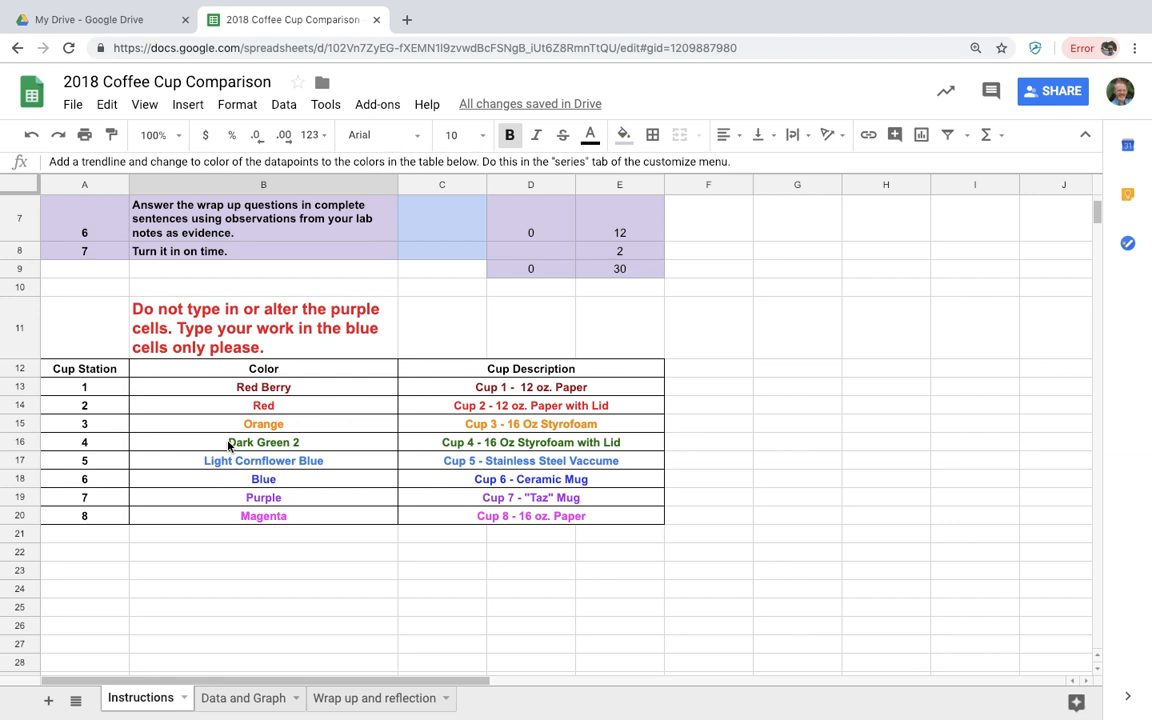
scroll(286, 337, "up", 5)
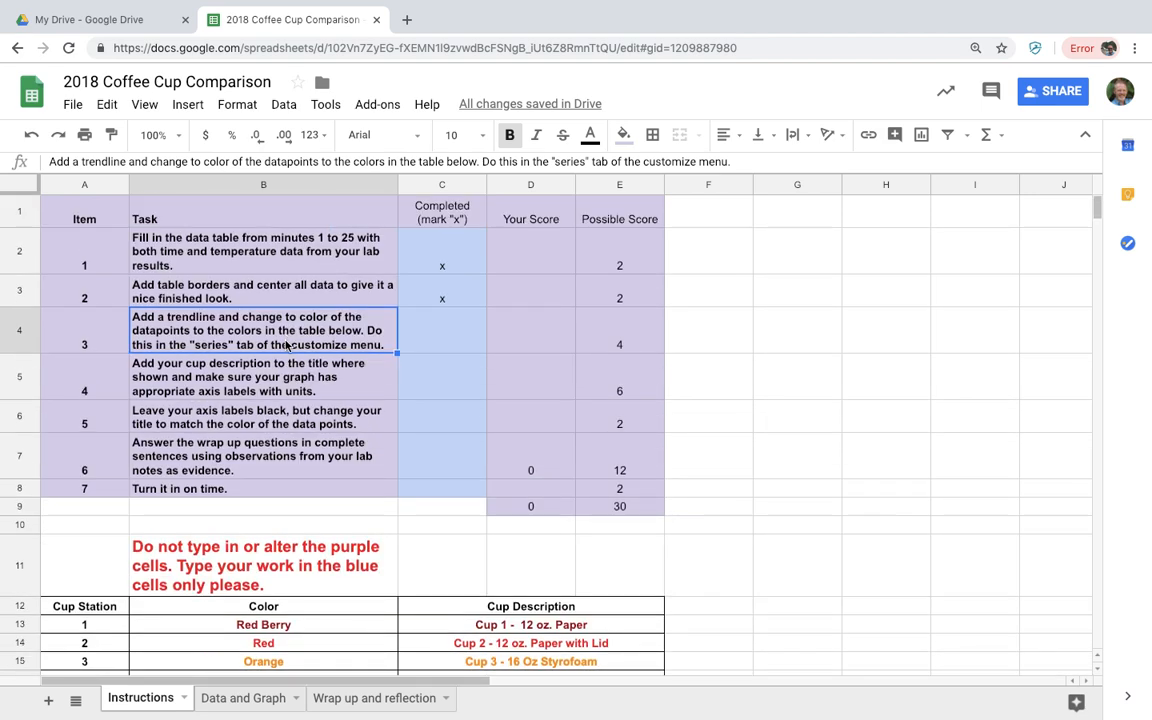
left_click(243, 698)
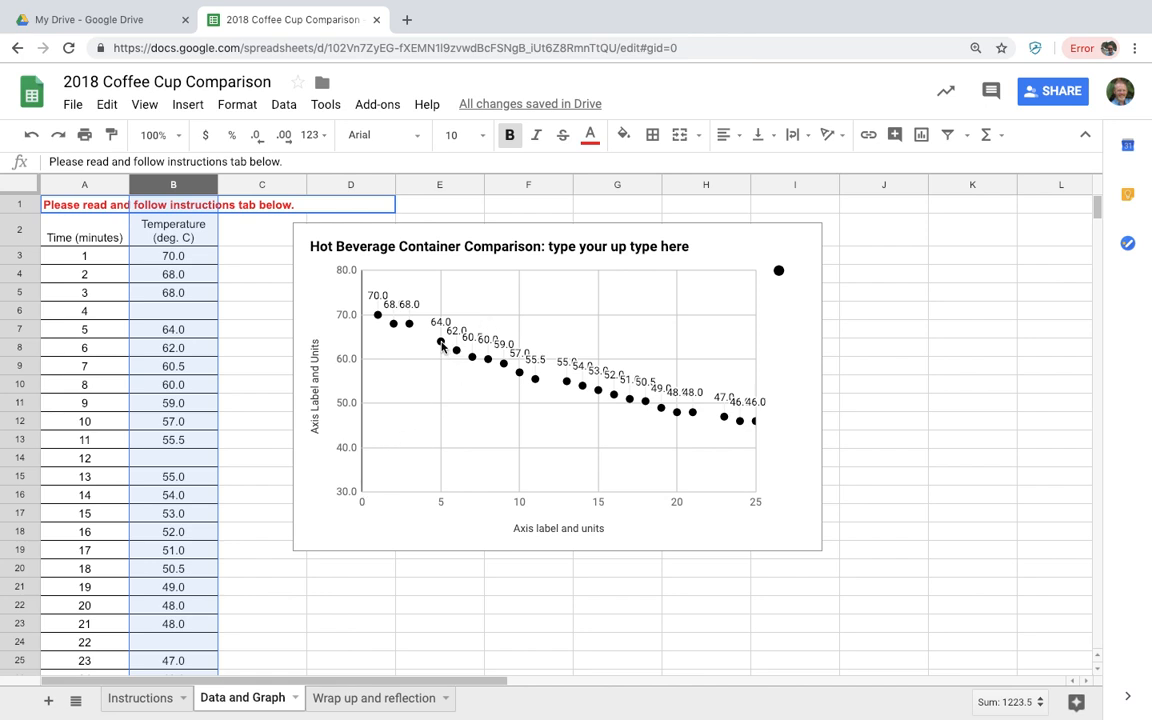
Colour the chart's series points dark green 2 in the Chart editor
double_click(567, 390)
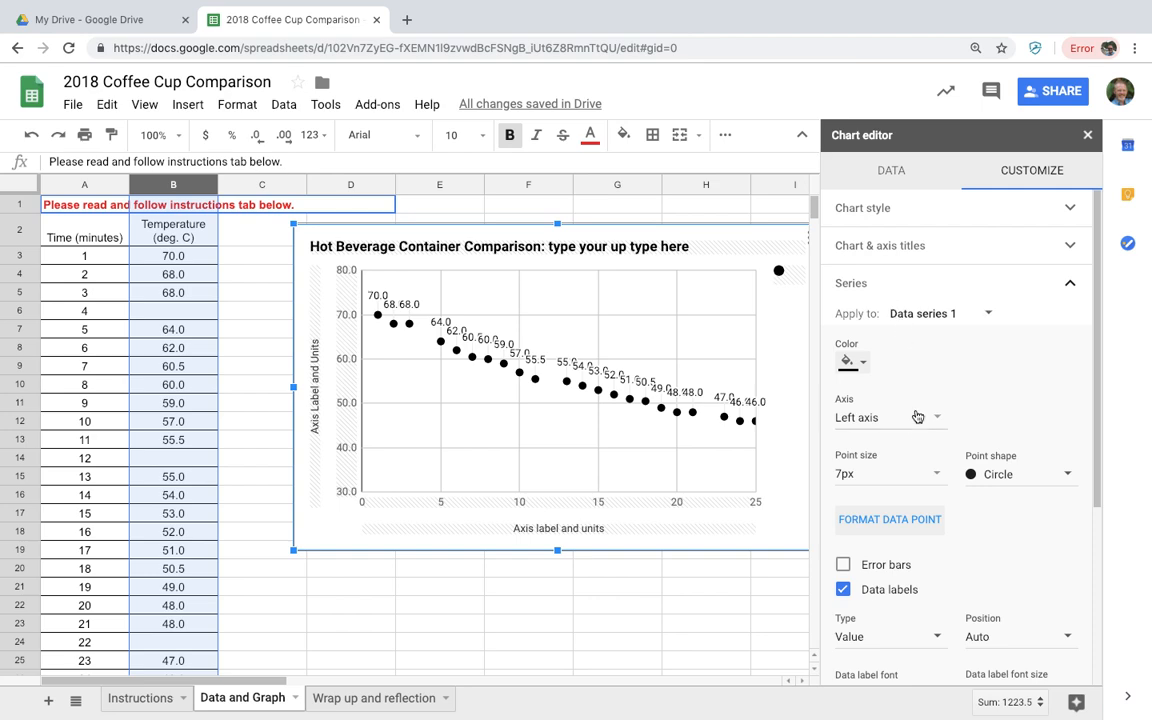
left_click(853, 368)
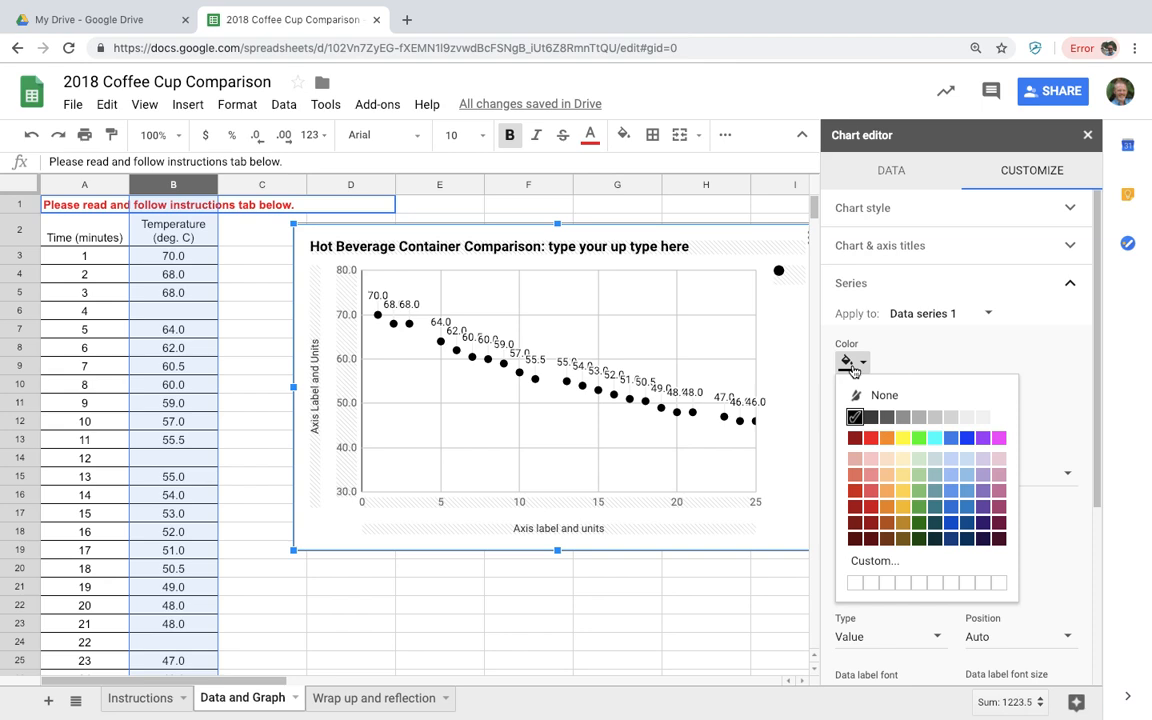
left_click(919, 524)
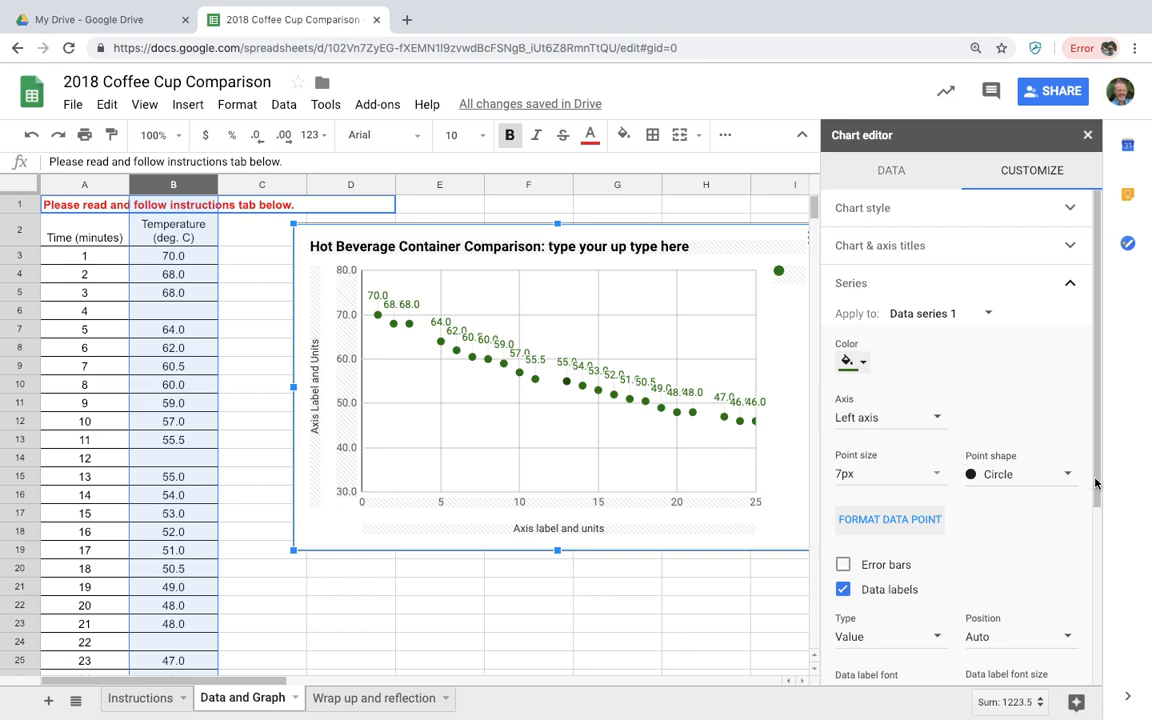
Enable a trendline on the series and make the data label text dark green
left_click_drag(1096, 480, 1107, 545)
scroll(1110, 565, "down", 1)
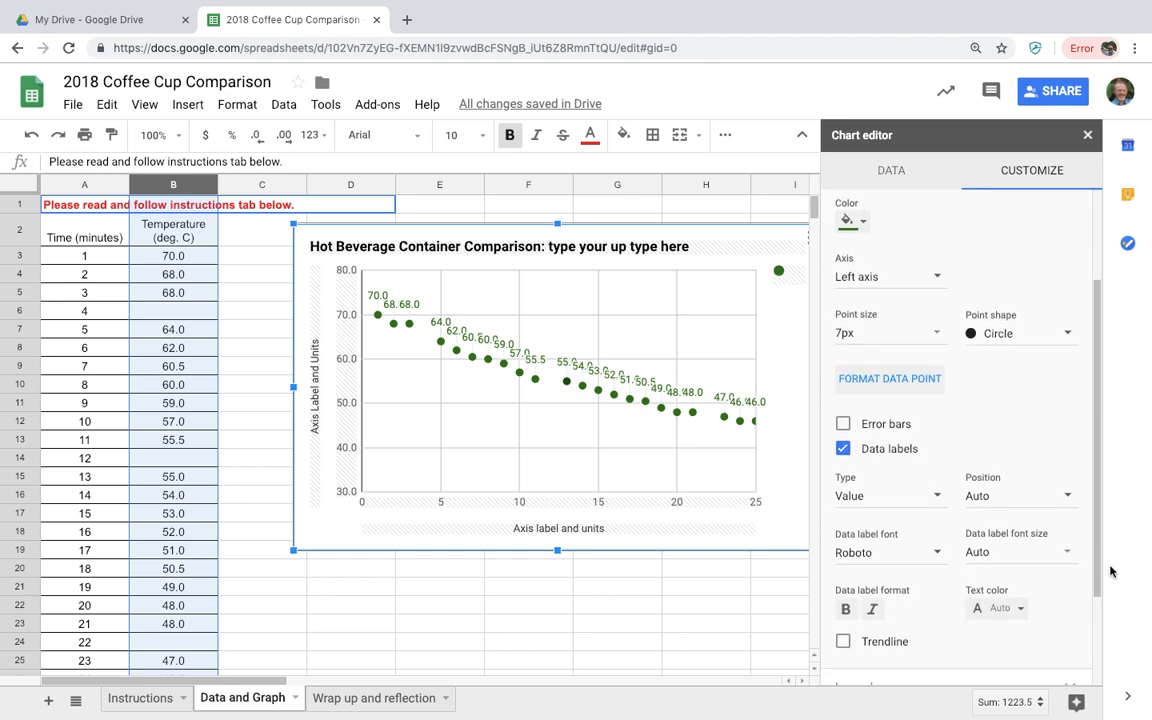
left_click(843, 641)
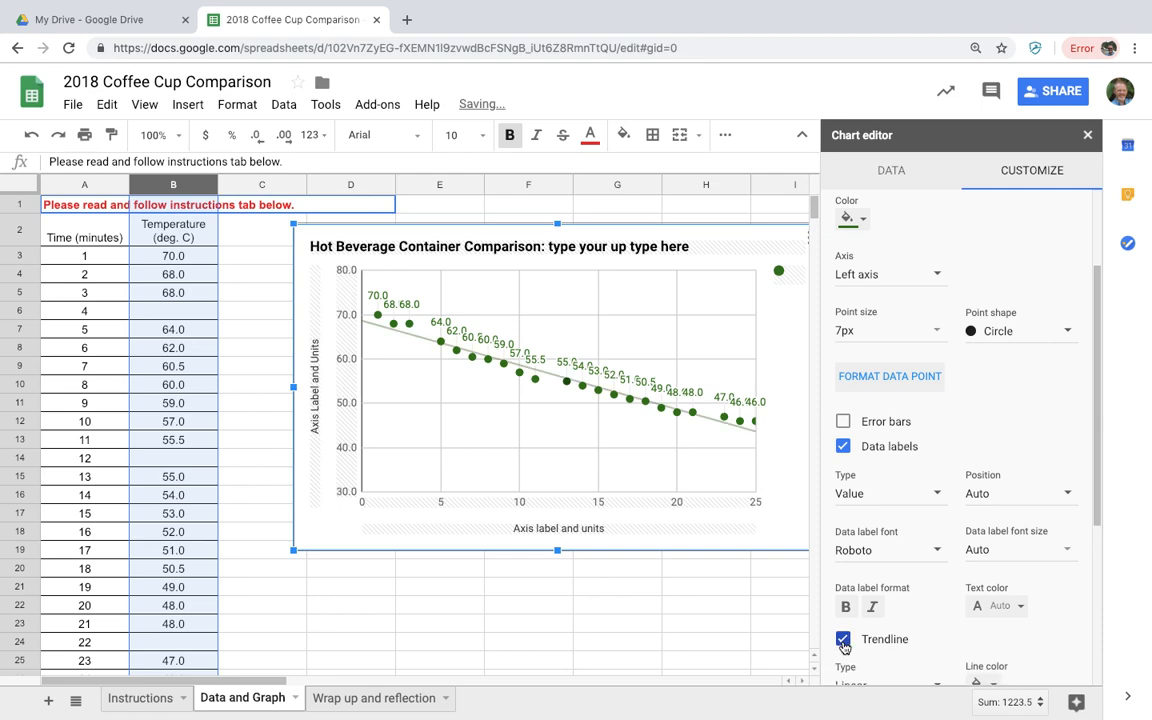
left_click(992, 610)
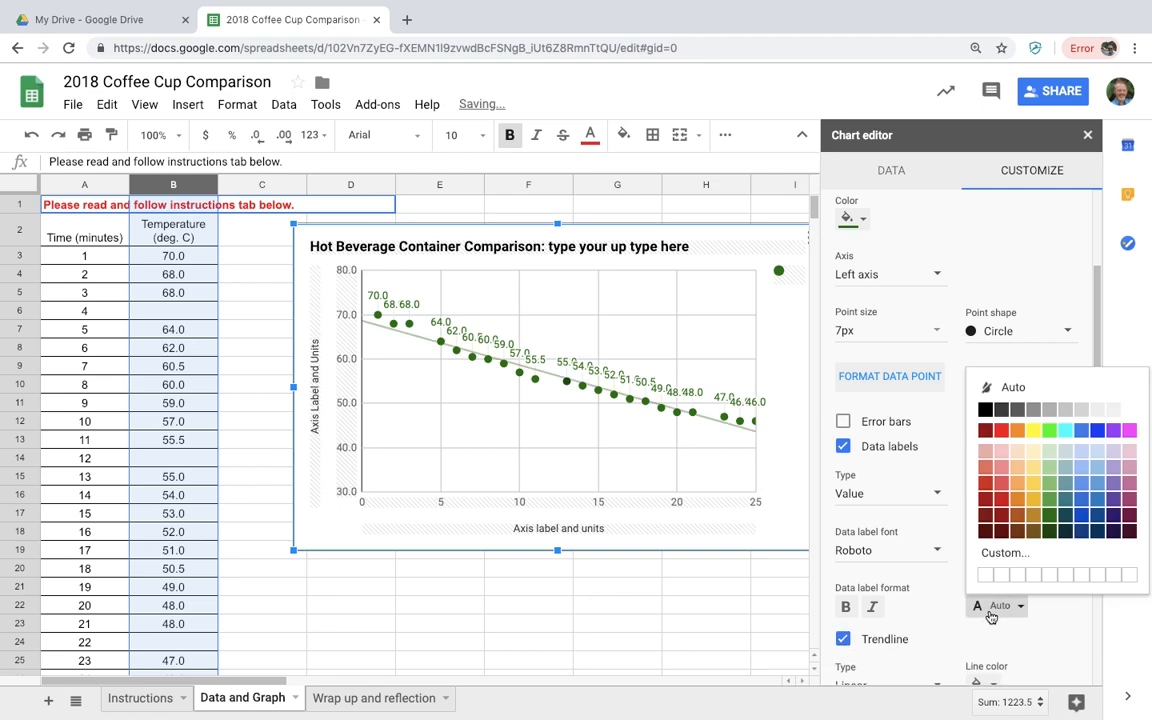
left_click(1051, 517)
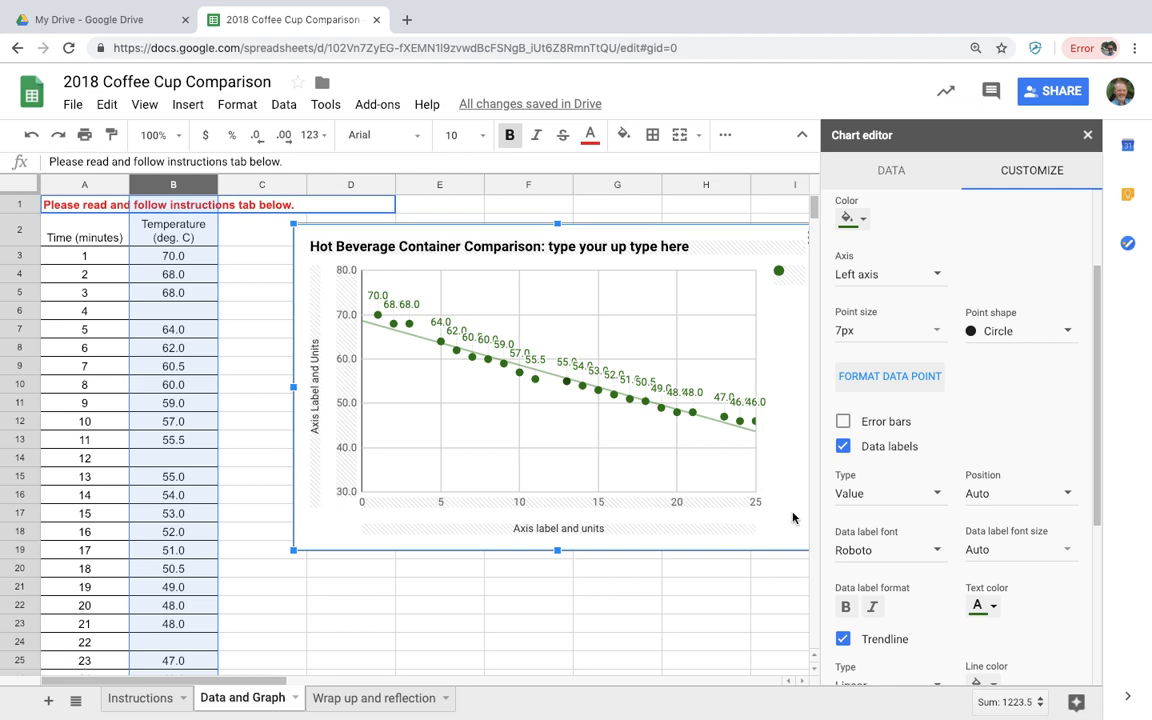
Set the trendline type to Polynomial, then switch to the Instructions sheet
scroll(900, 561, "down", 3)
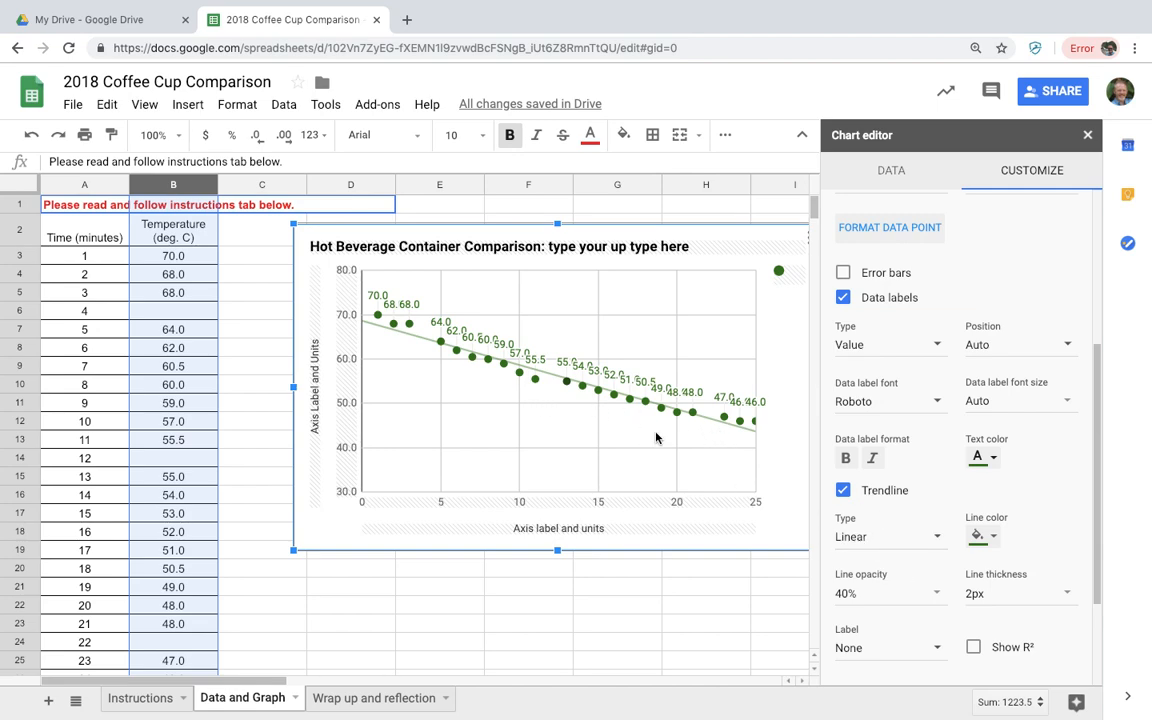
left_click(852, 540)
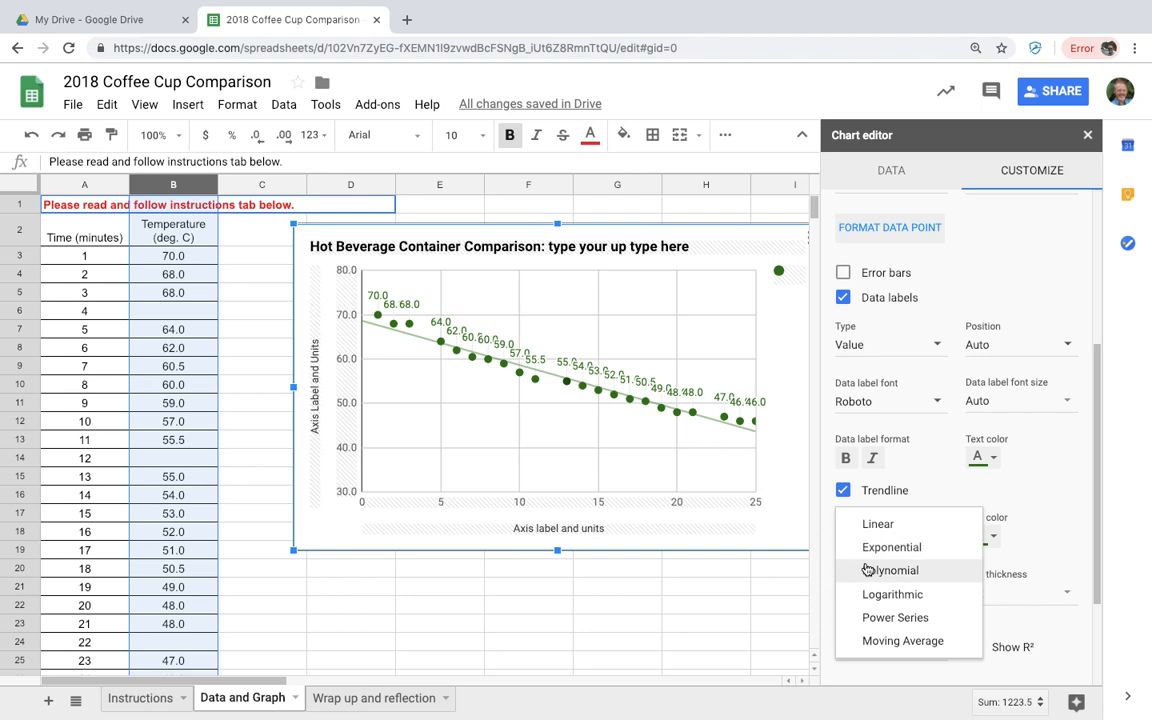
left_click(867, 569)
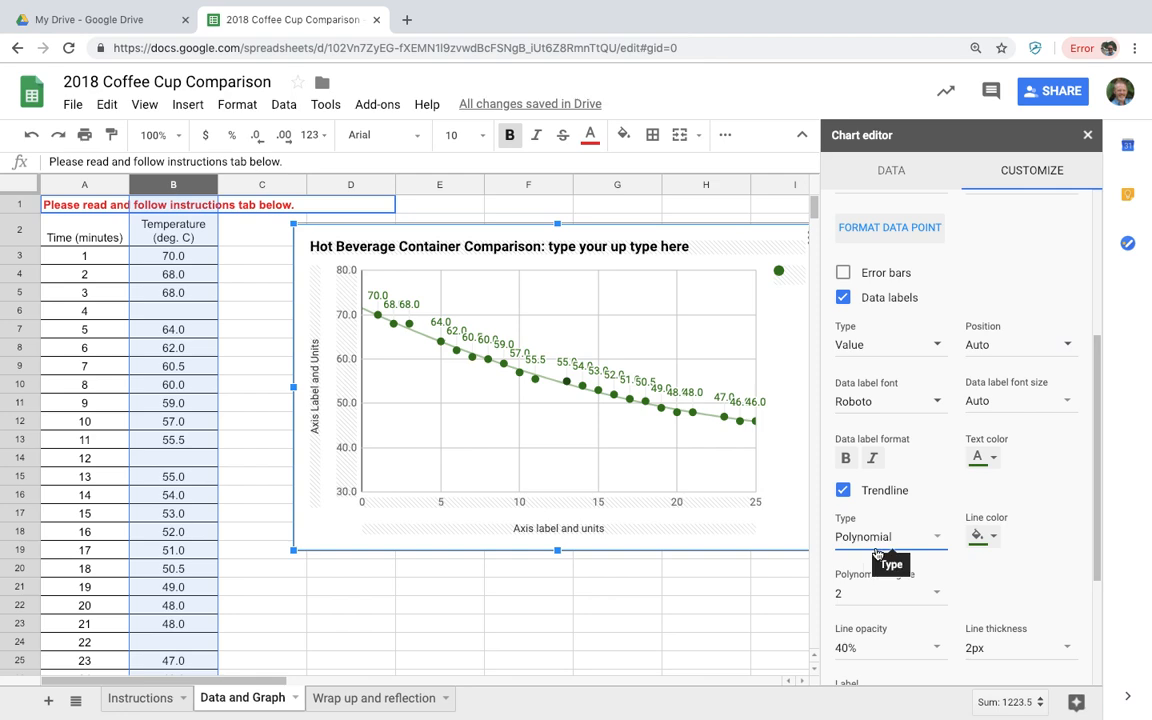
left_click(879, 545)
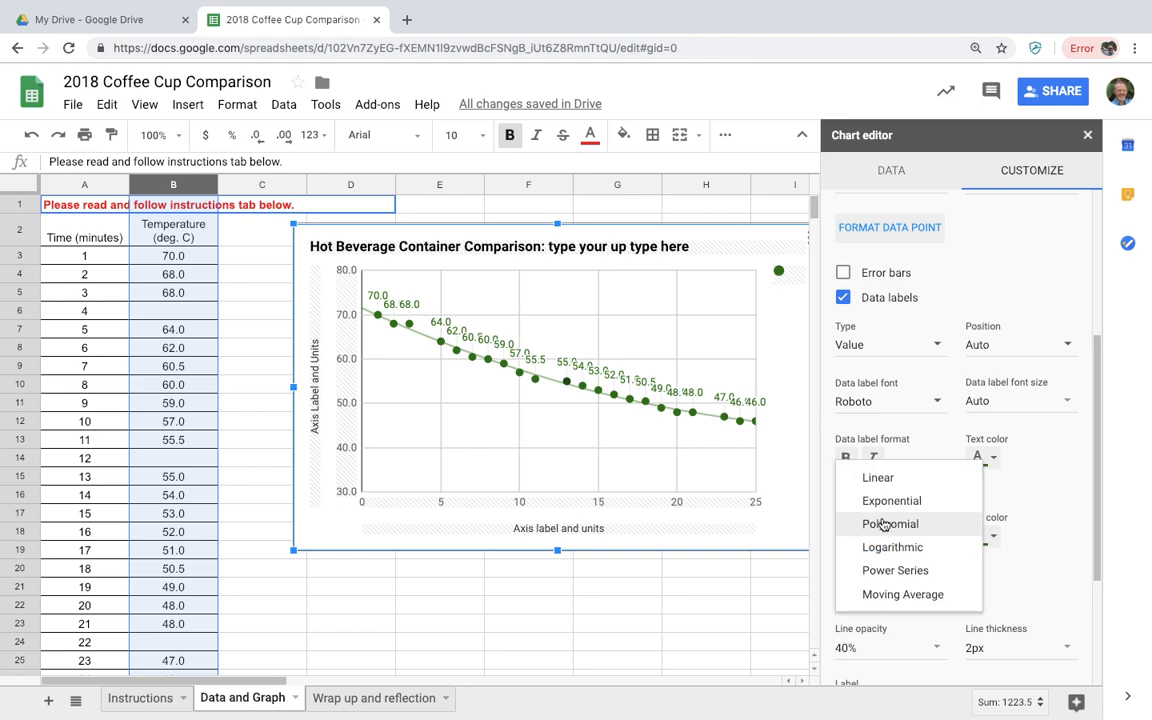
left_click(877, 524)
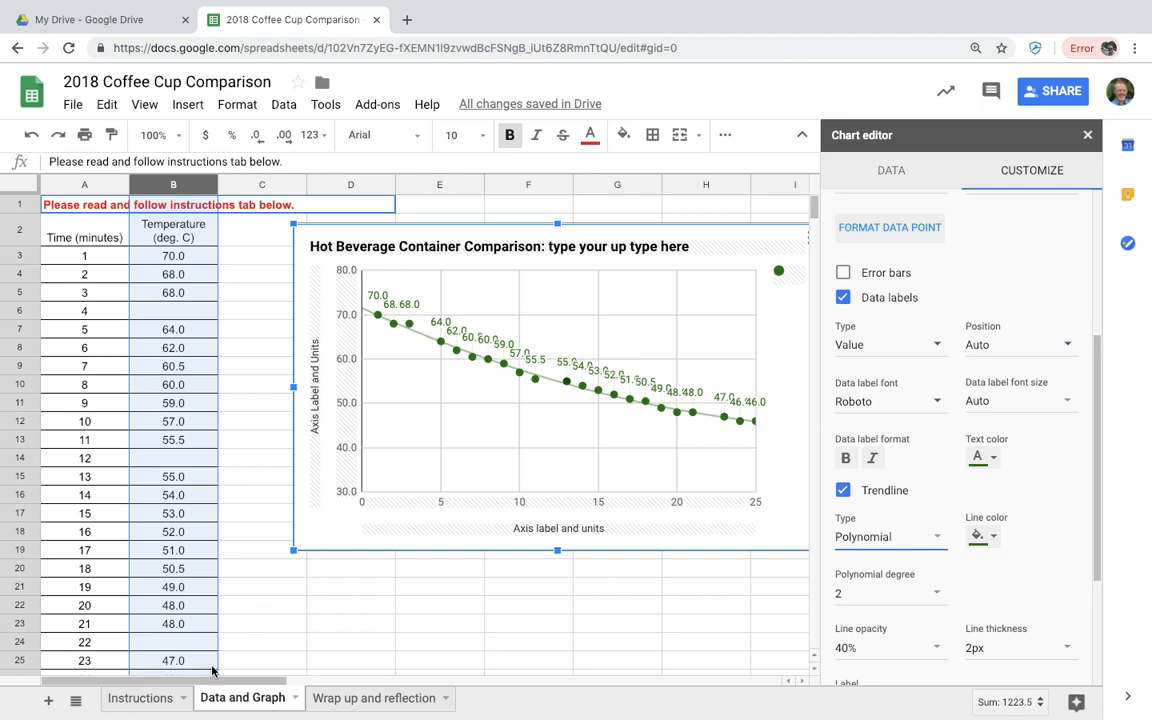
left_click(155, 708)
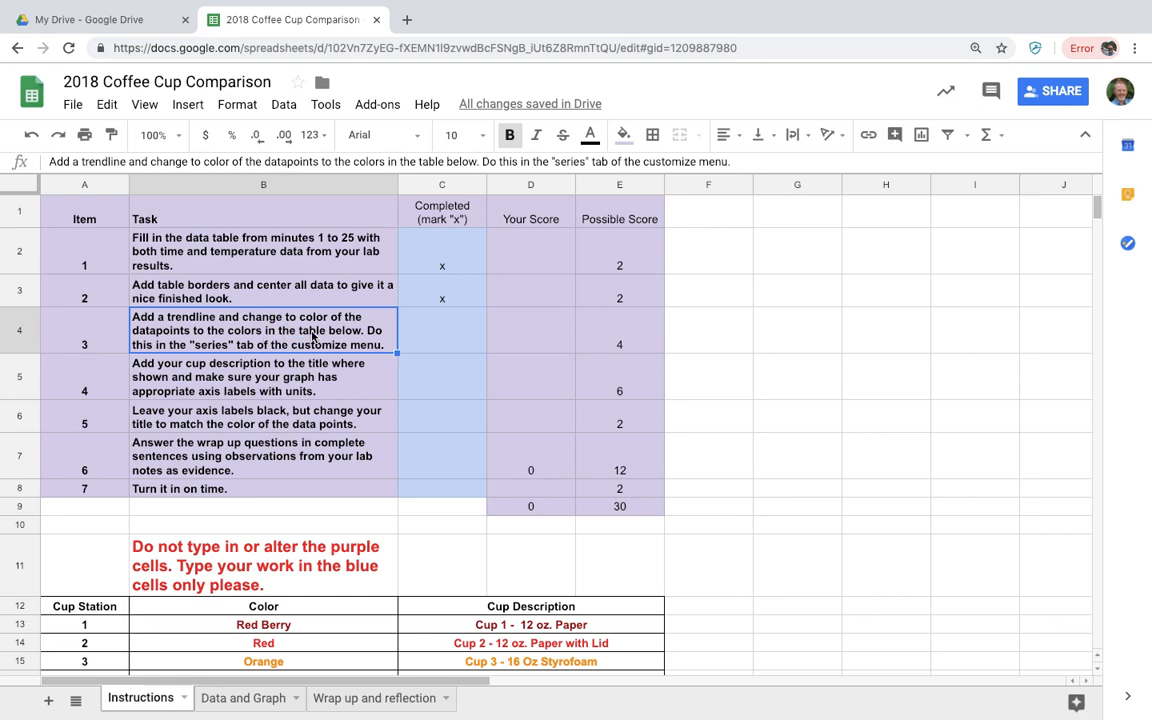
Mark task 3 with x in C4, then select the Cup 4 description cell
left_click(438, 333)
type("x")
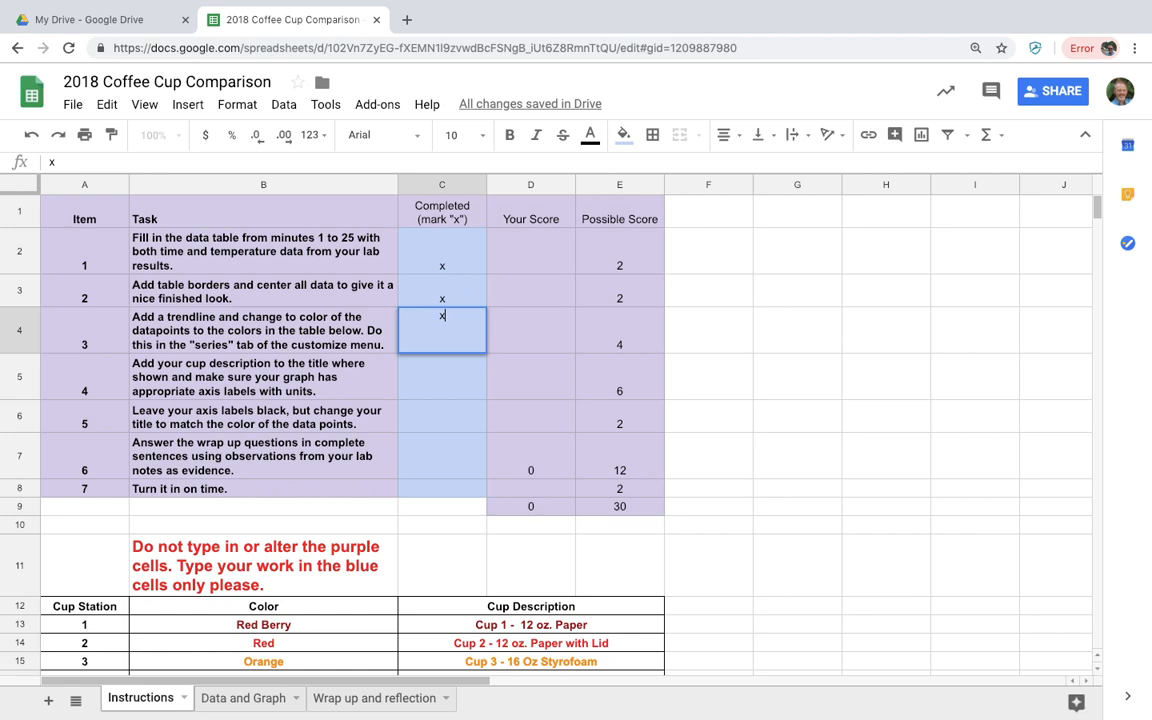
left_click(438, 383)
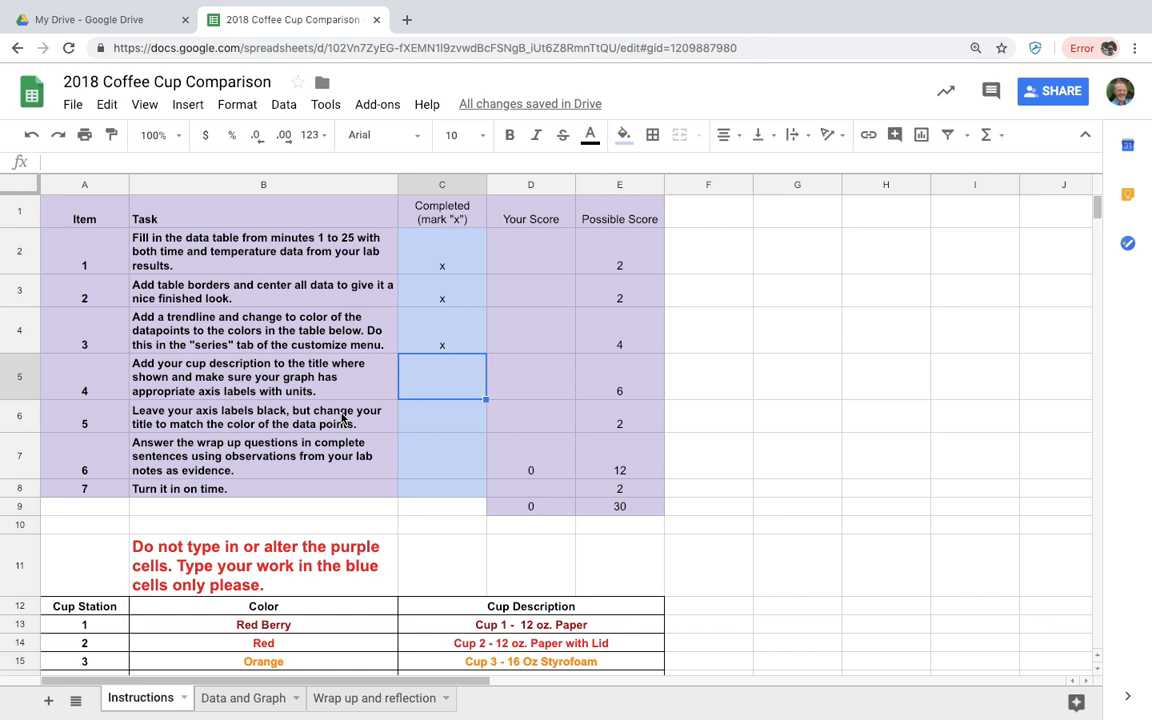
scroll(342, 418, "down", 2)
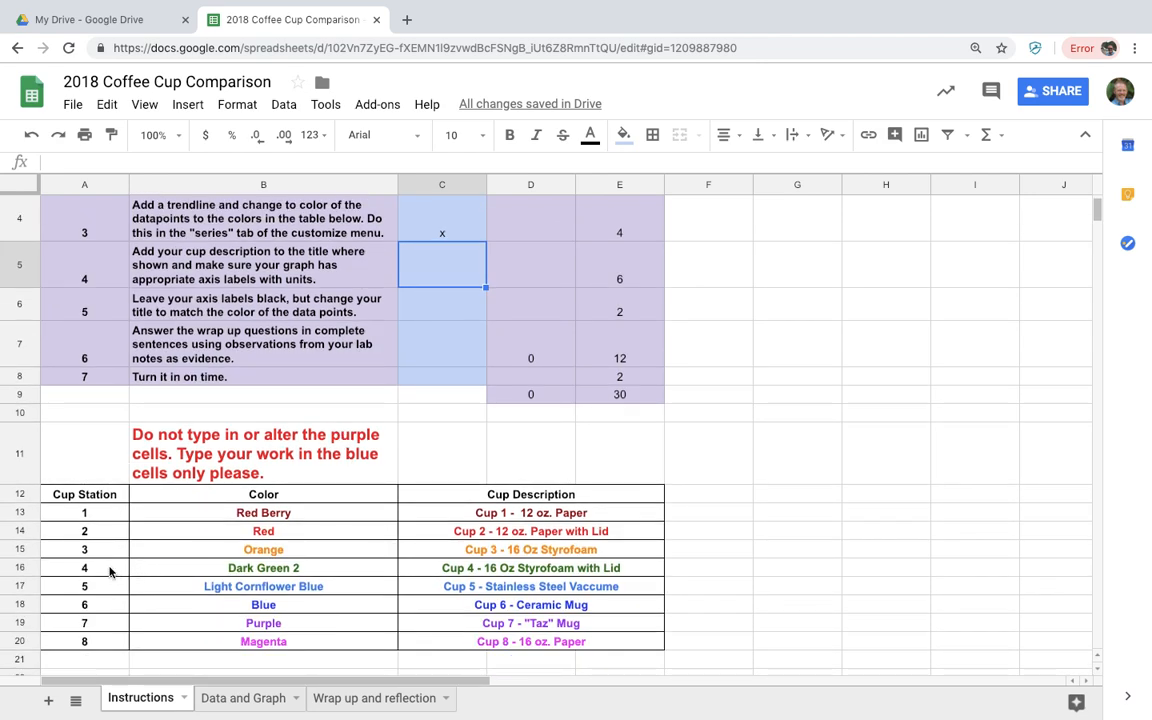
left_click(522, 572)
Replace the chart title placeholder with the pasted Cup 4 description after 'Hot Beverage Container Comparison:'
right_click(522, 570)
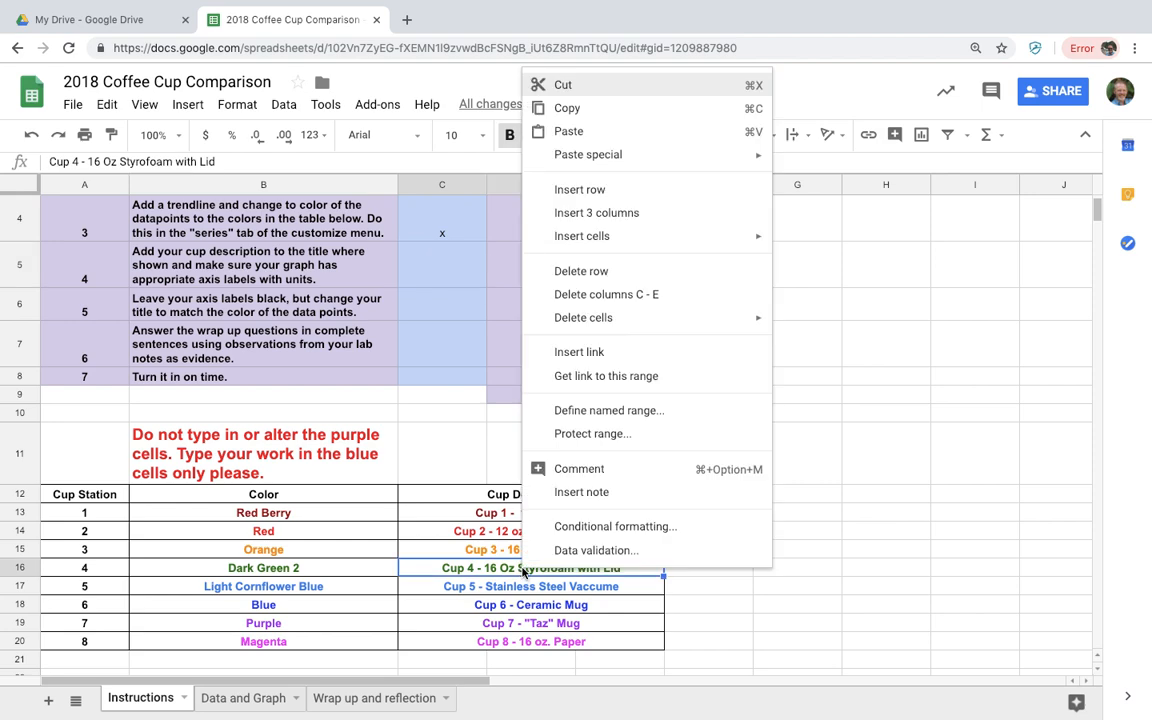
left_click(579, 114)
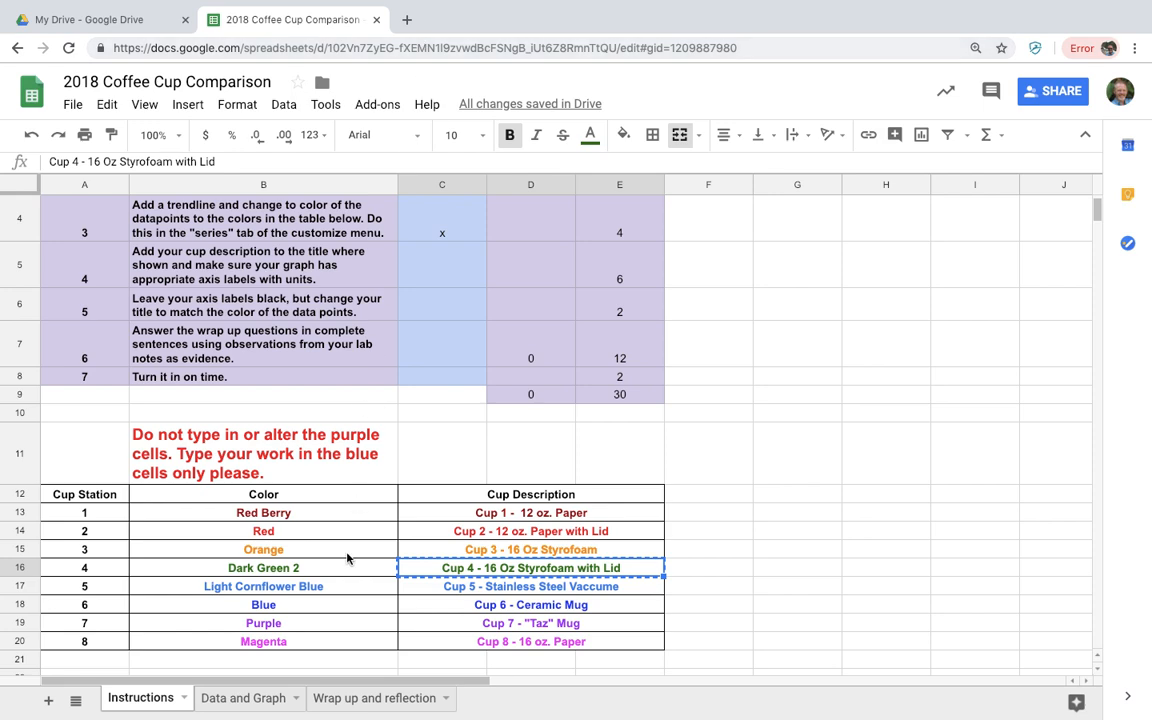
left_click(270, 698)
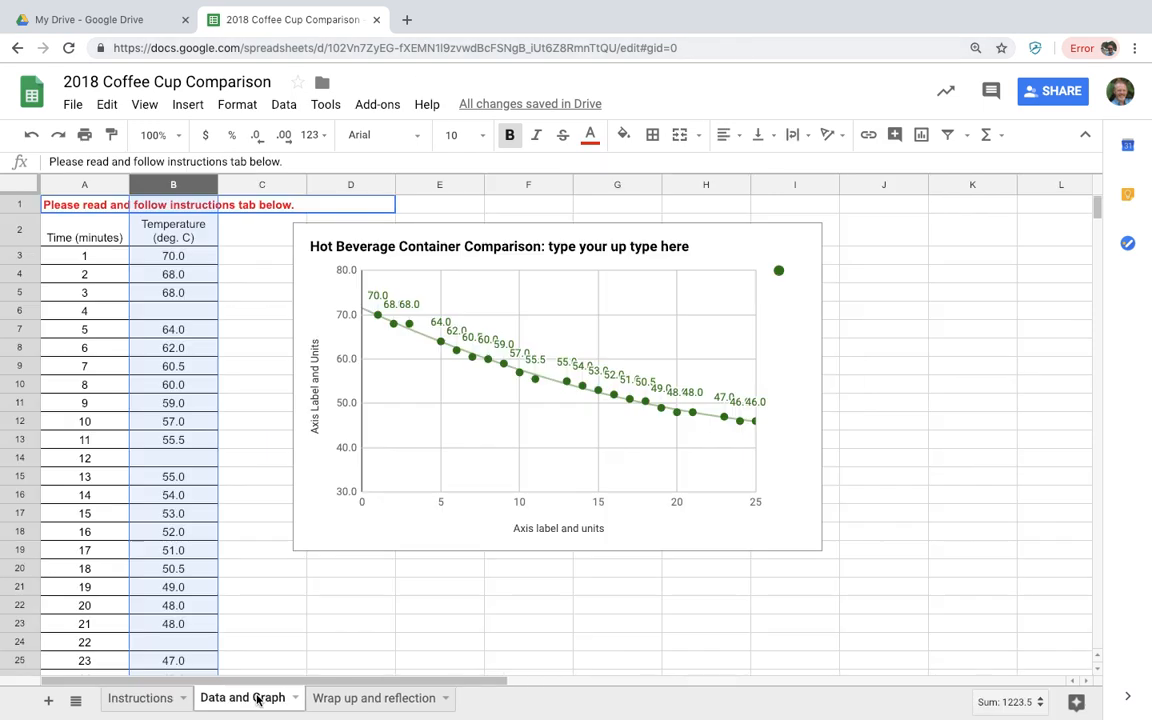
double_click(554, 254)
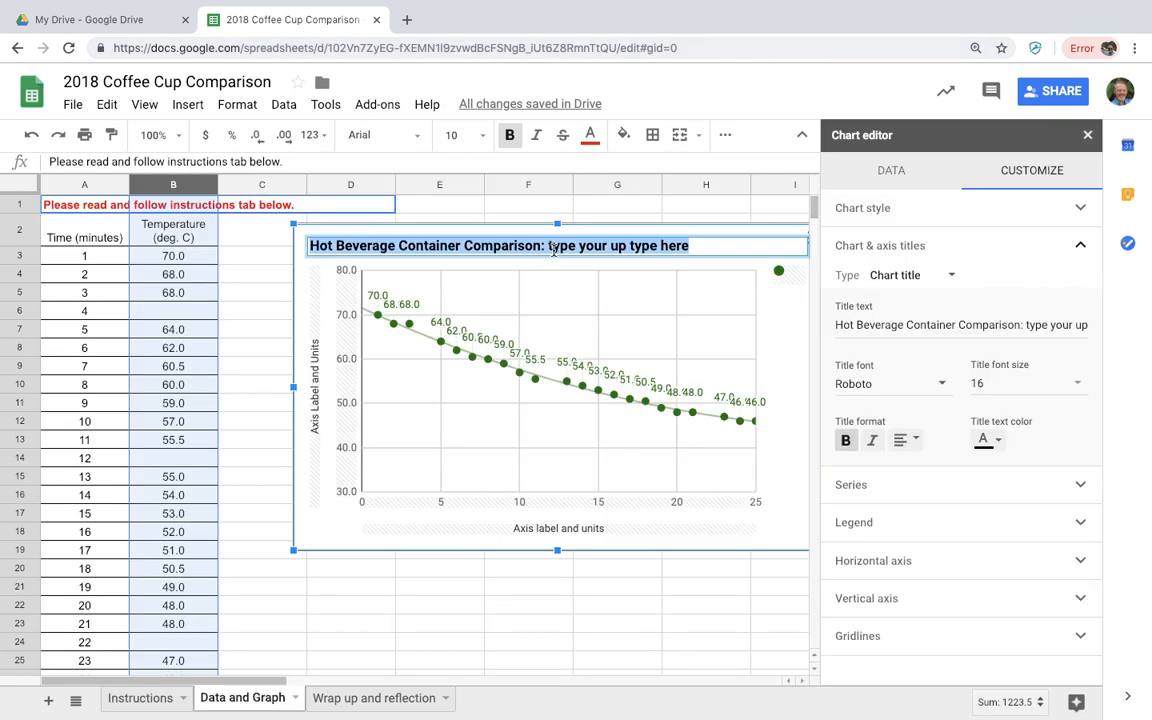
left_click(702, 248)
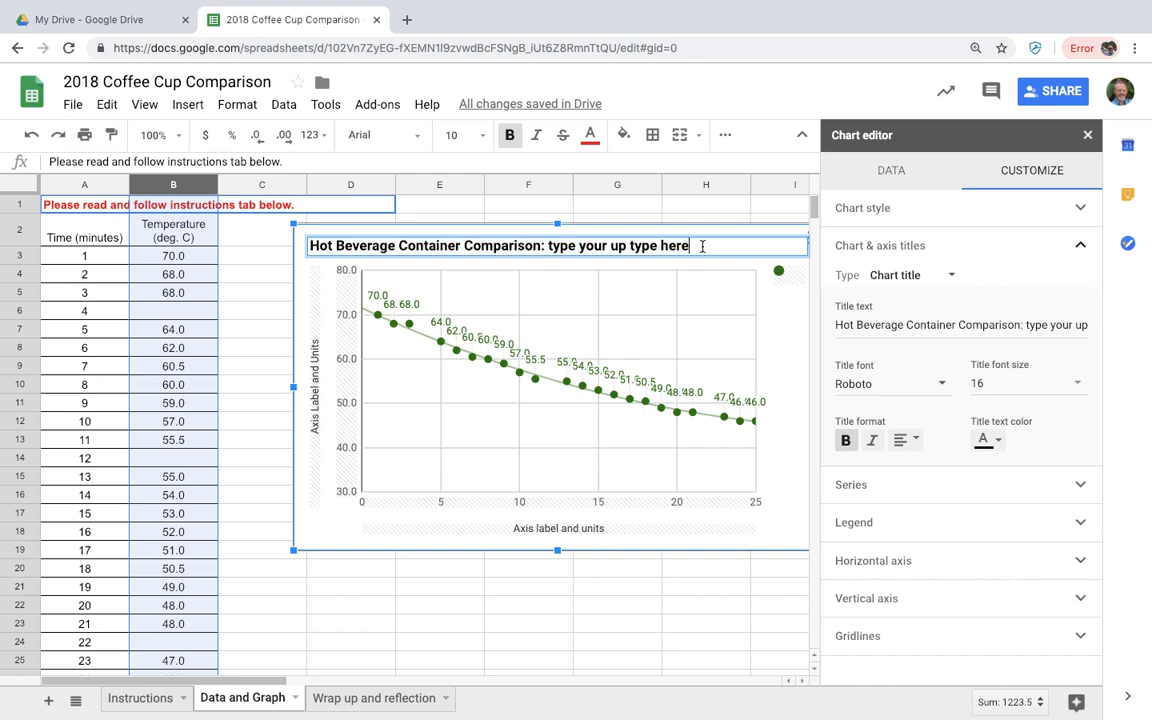
key("BackSpace")
key("BackSpace")
key("BackSpace")
key("BackSpace")
key("BackSpace")
key("BackSpace")
key("BackSpace")
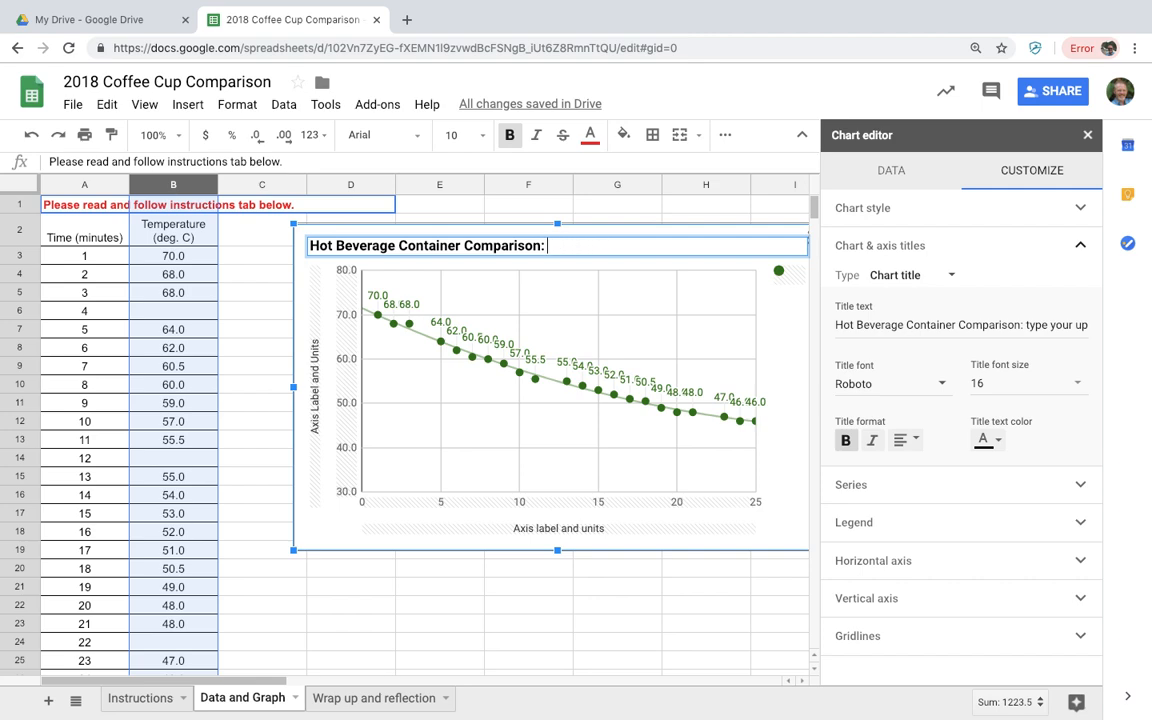
right_click(723, 246)
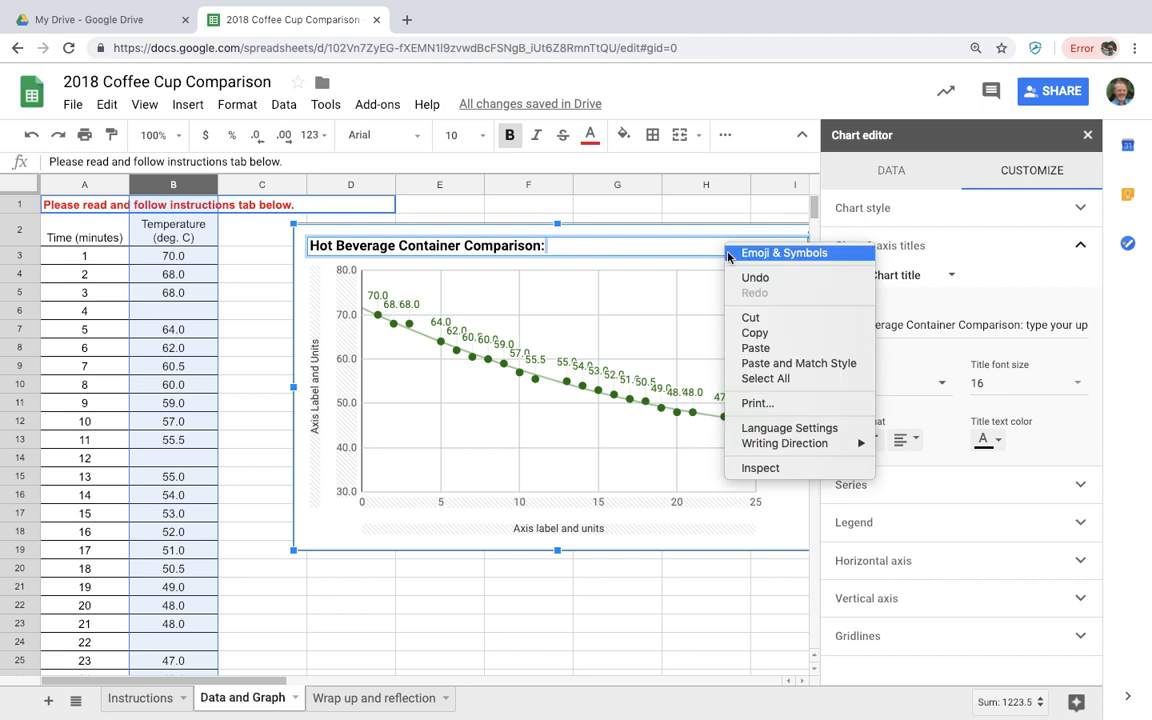
left_click(741, 347)
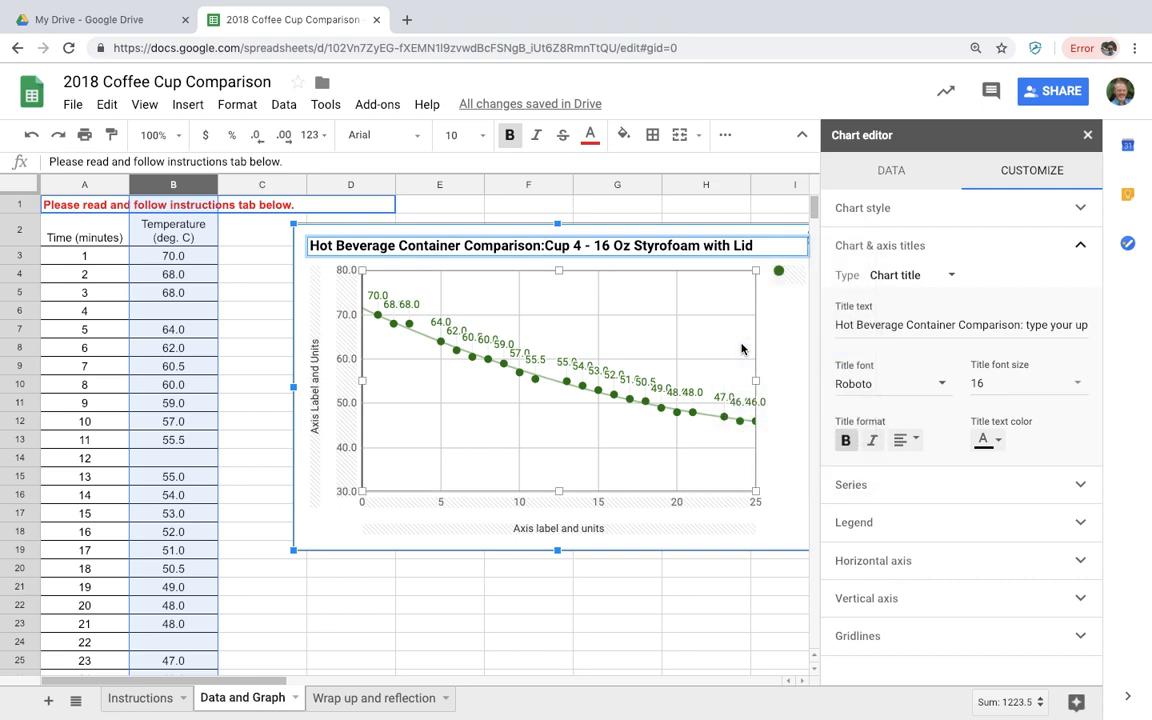
left_click(548, 247)
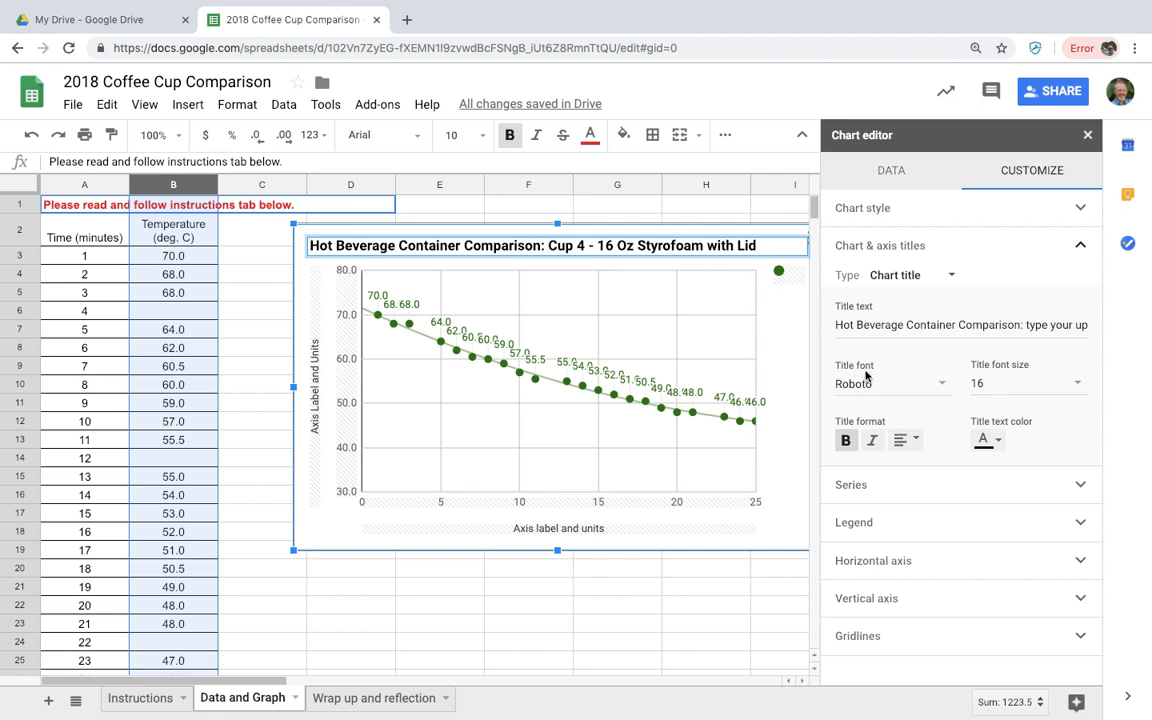
Make the chart title text dark green and review the finished chart
left_click(987, 441)
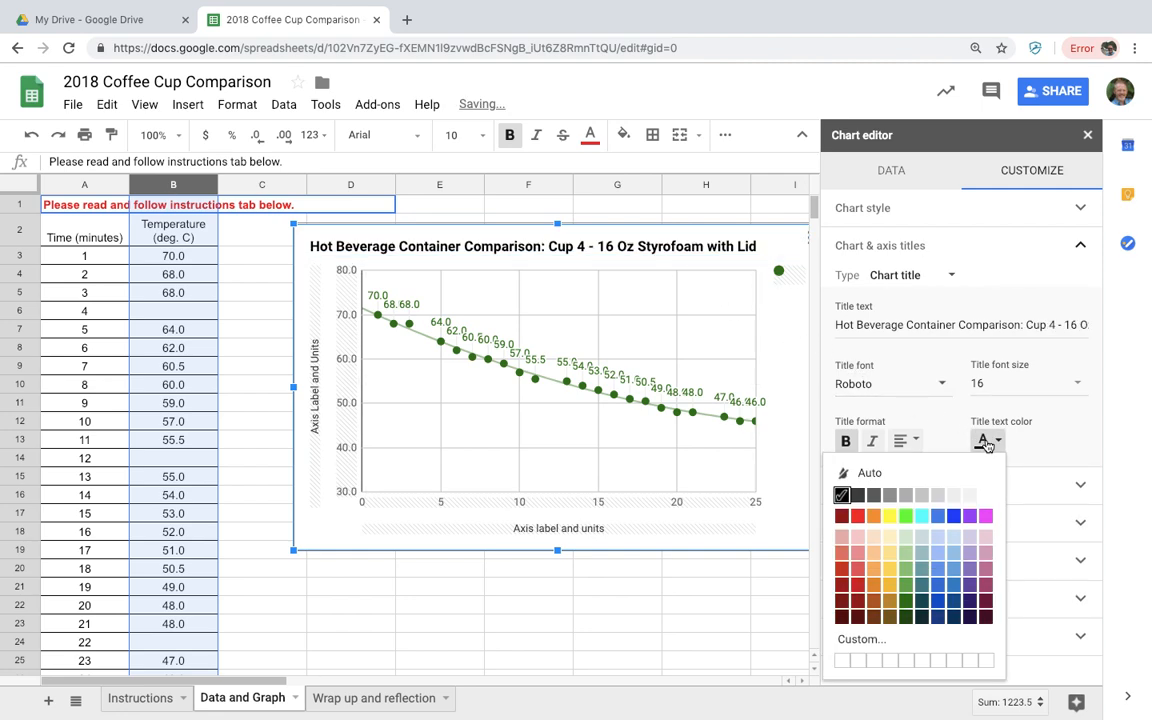
left_click(905, 608)
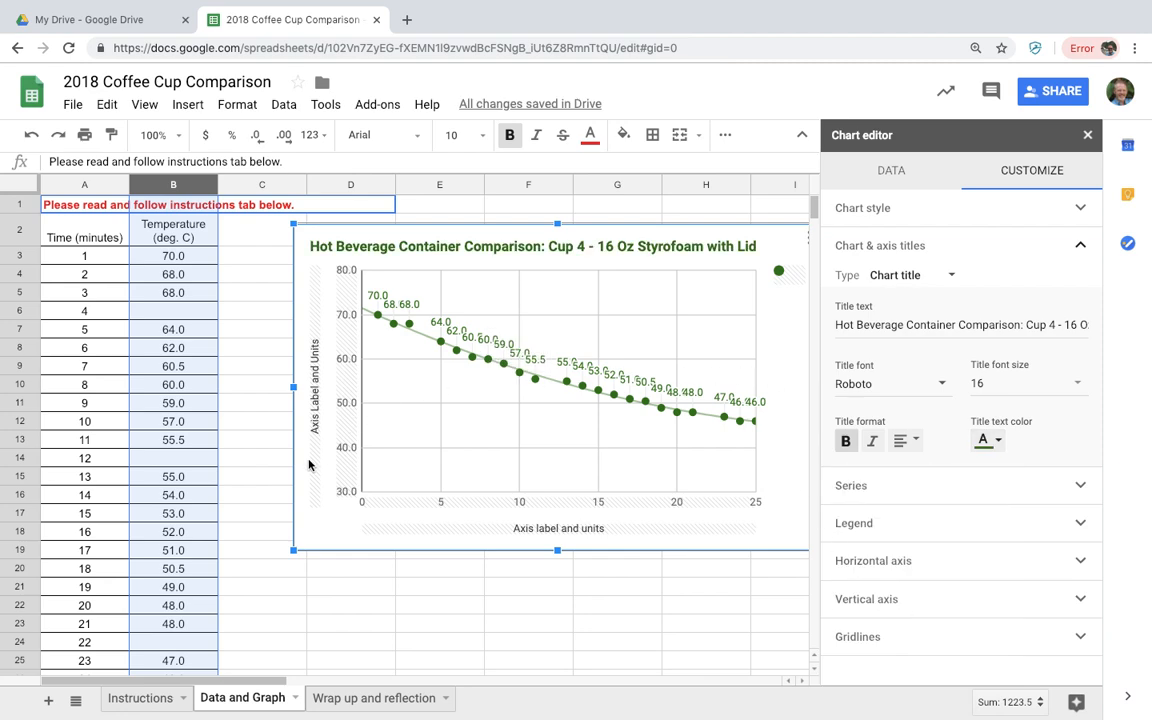
left_click(148, 698)
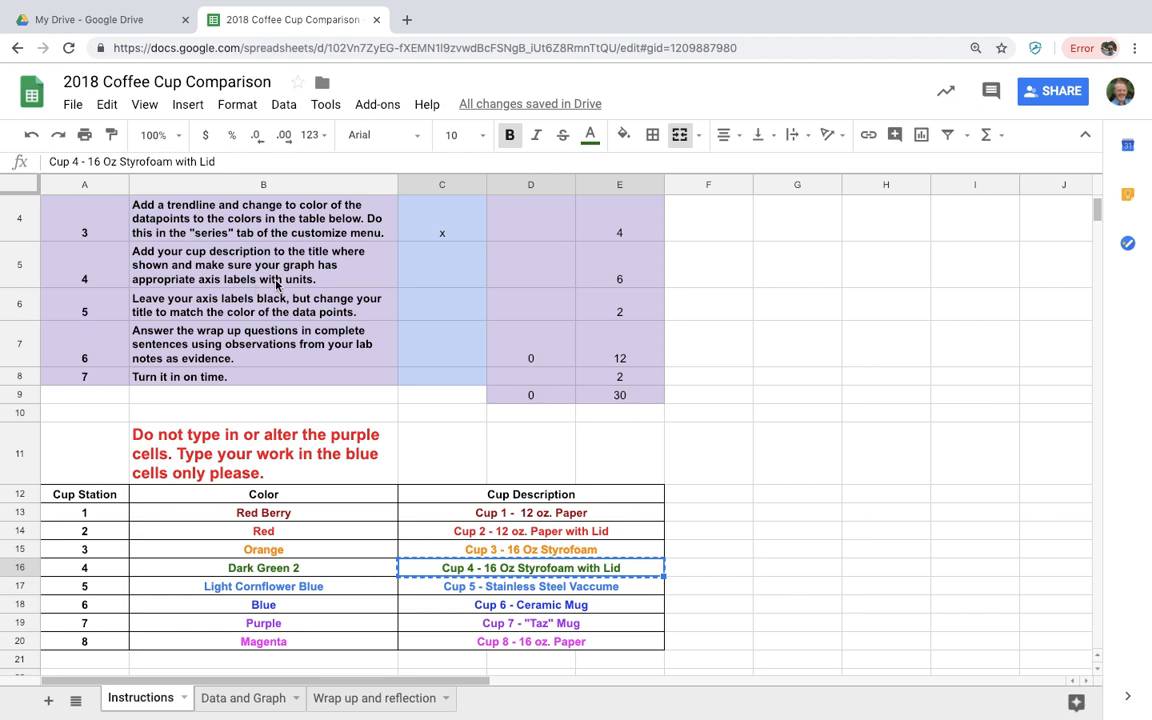
left_click(238, 706)
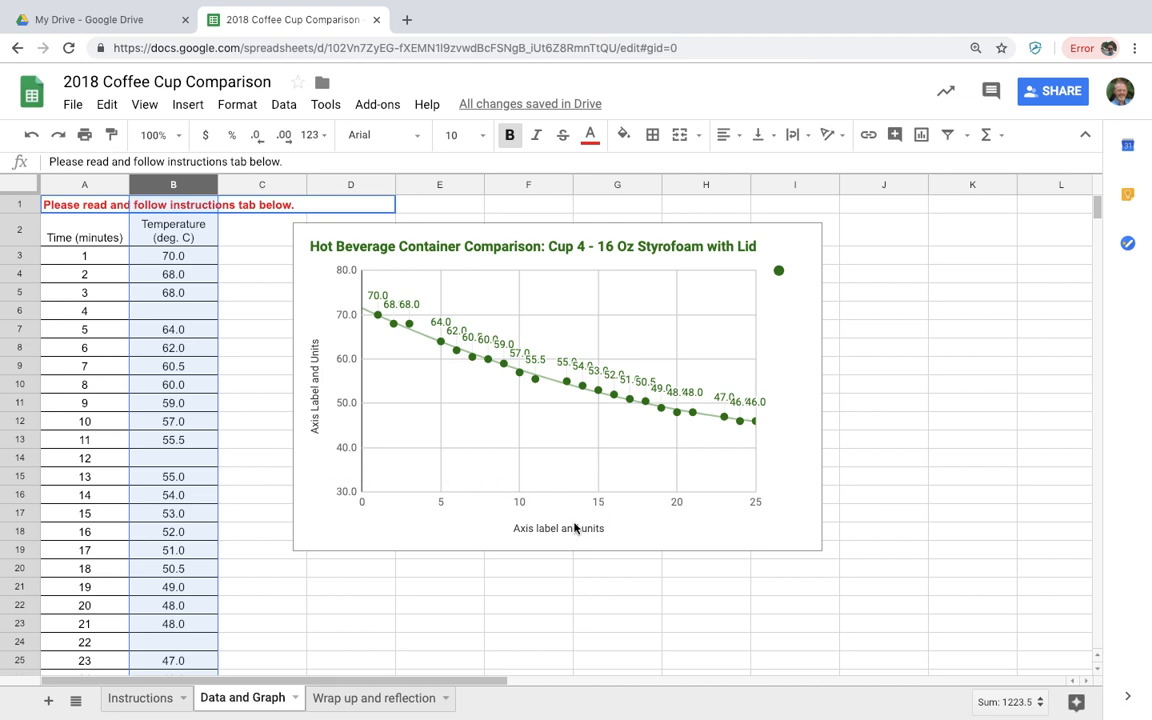
left_click(244, 312)
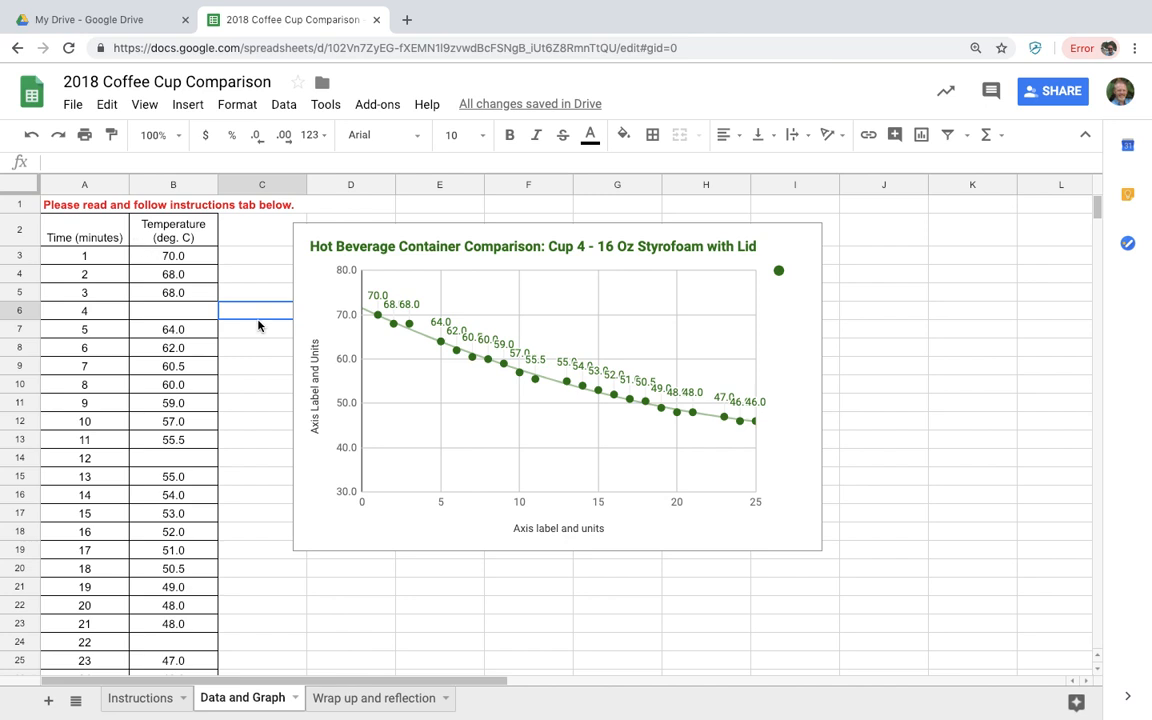
Paste the copied 'Temperature (deg. C)' header as the vertical axis title, then copy the Time (minutes) header
left_click(186, 232)
right_click(187, 232)
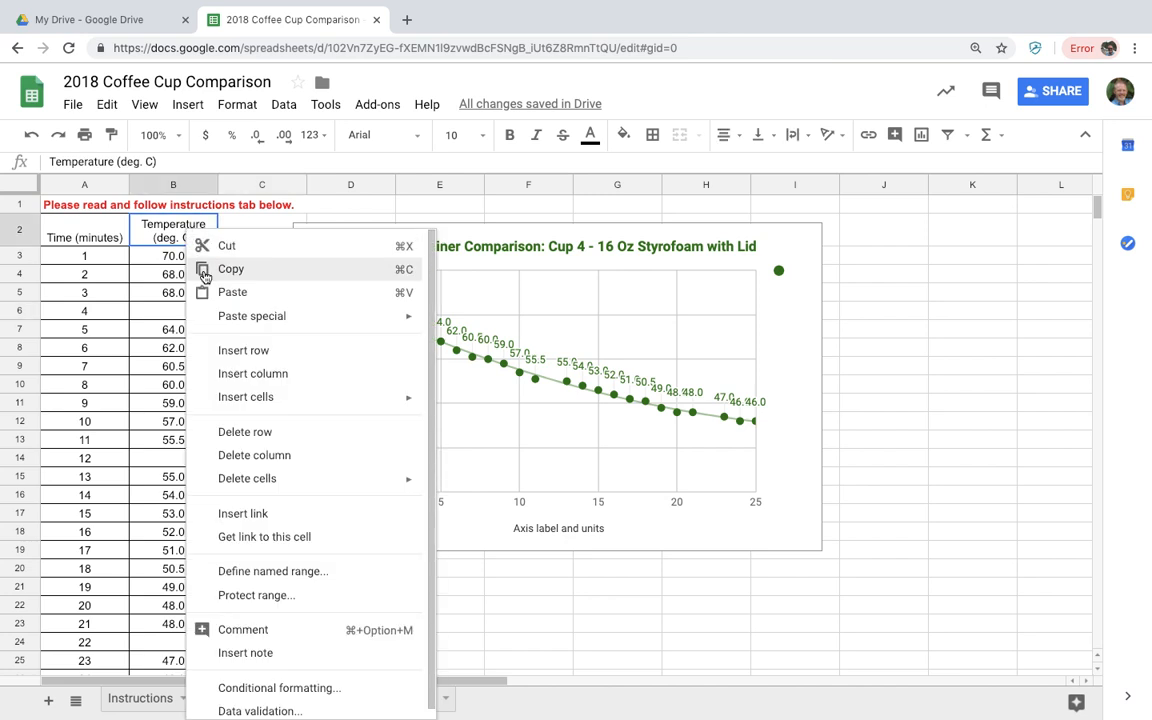
left_click(205, 270)
double_click(313, 378)
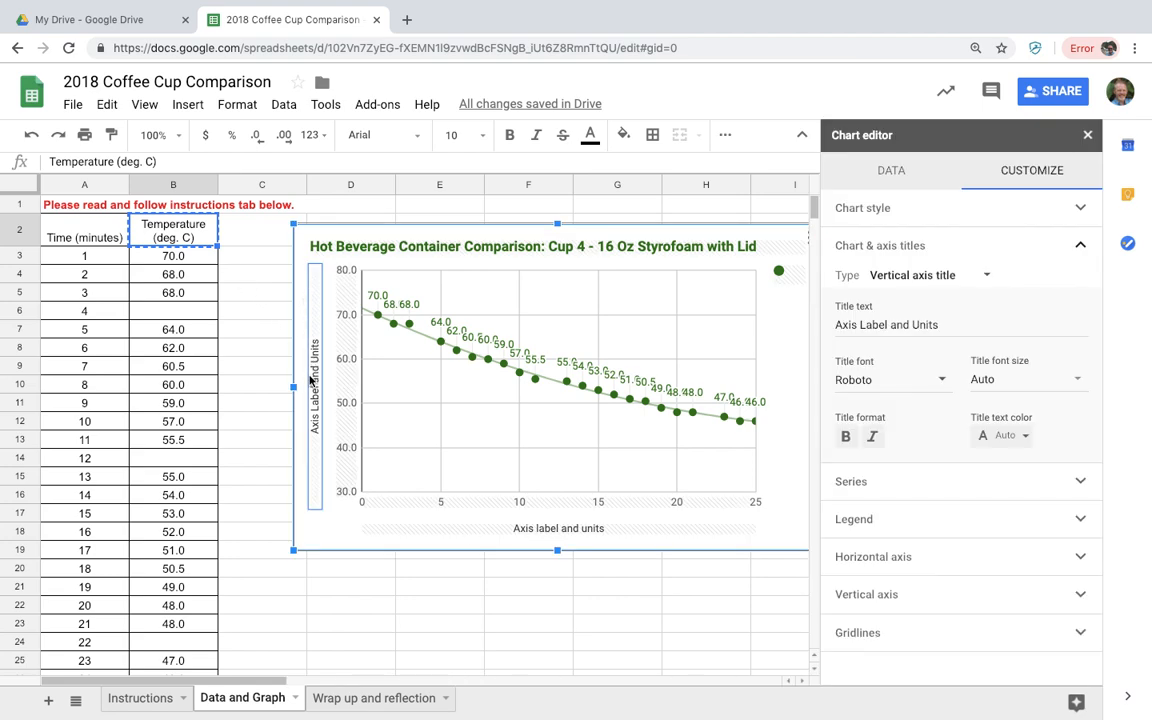
left_click(937, 322)
left_click_drag(937, 322, 837, 323)
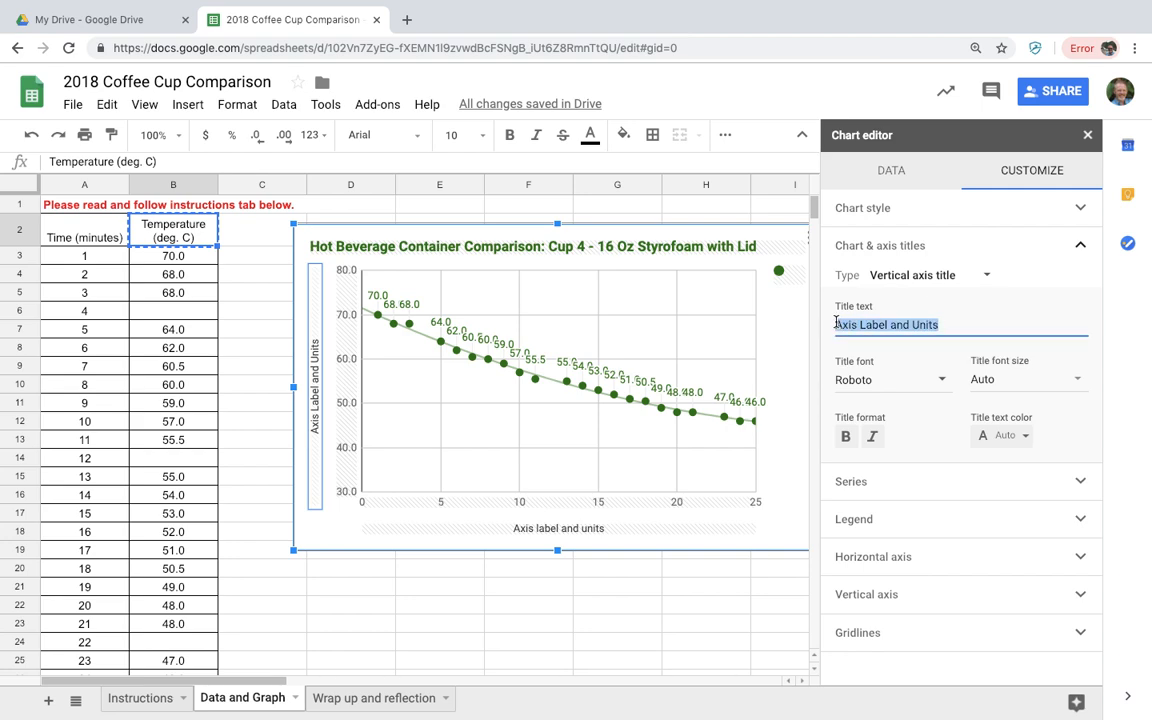
key("BackSpace")
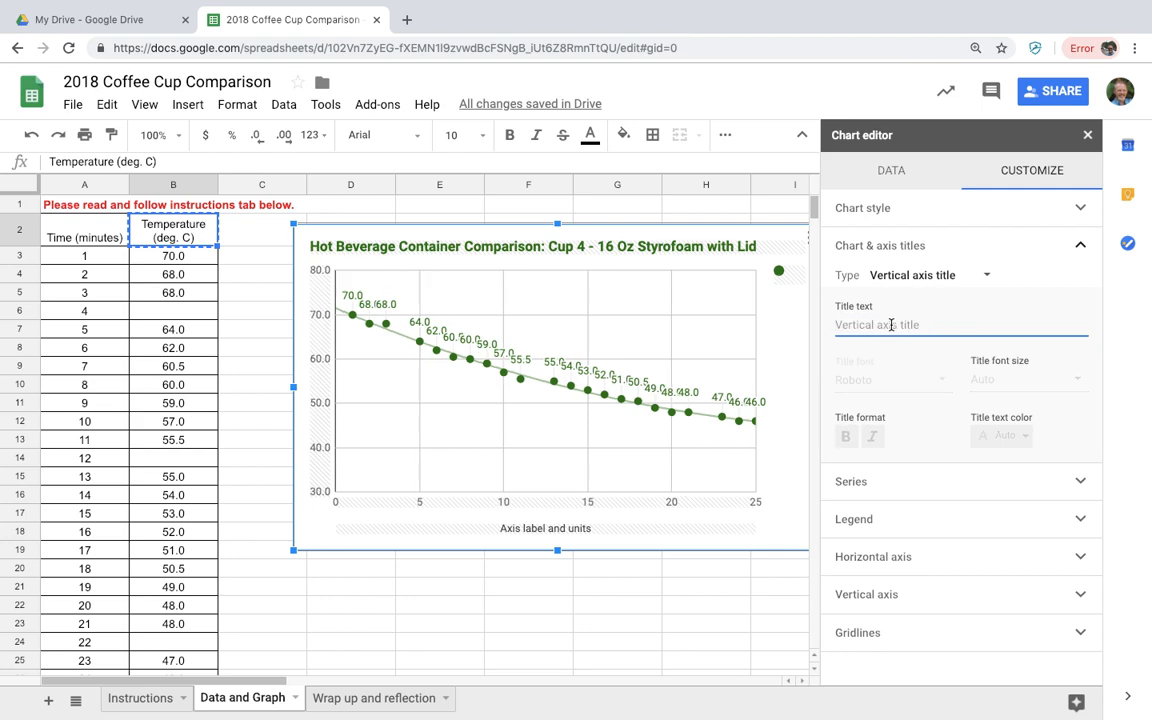
key("ctrl+v")
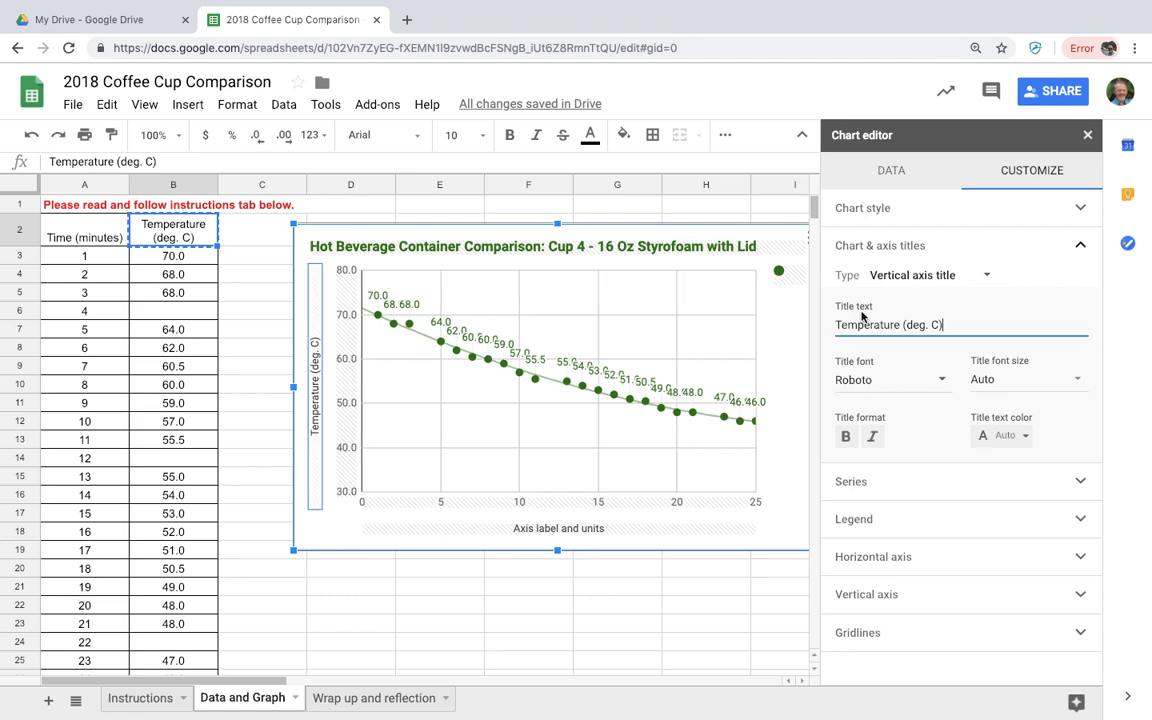
left_click(85, 228)
right_click(86, 244)
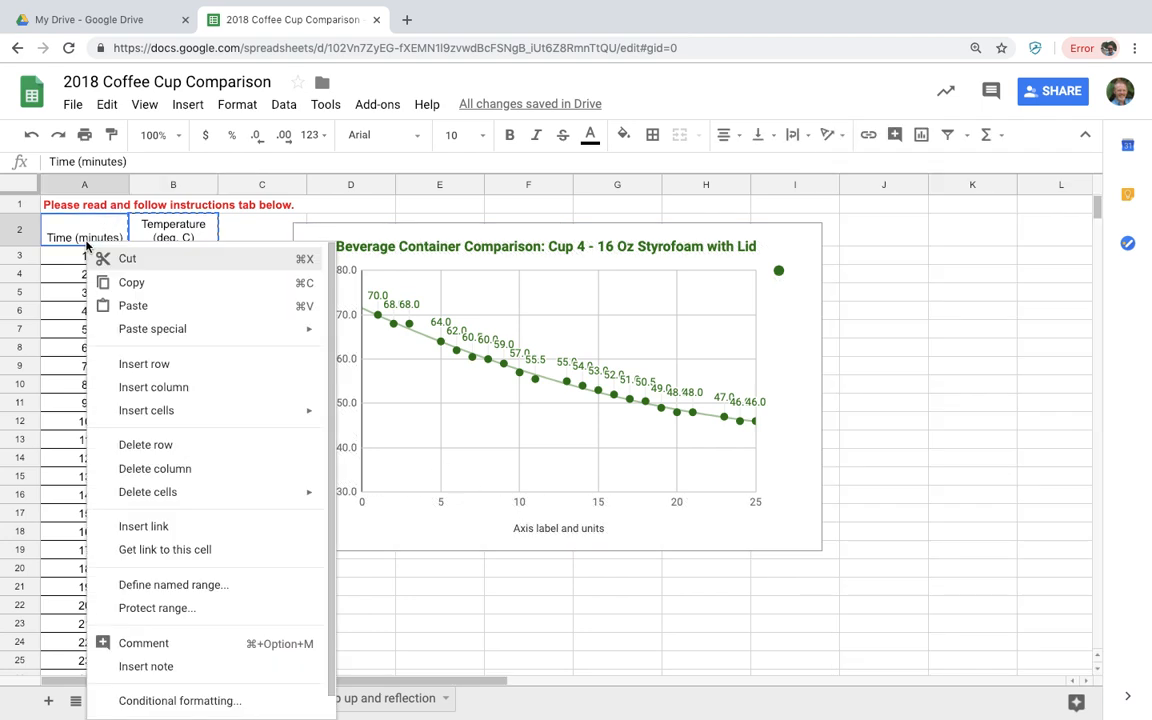
Set the chart's horizontal axis title to 'Time (minutes)', copied from cell A2
left_click(124, 287)
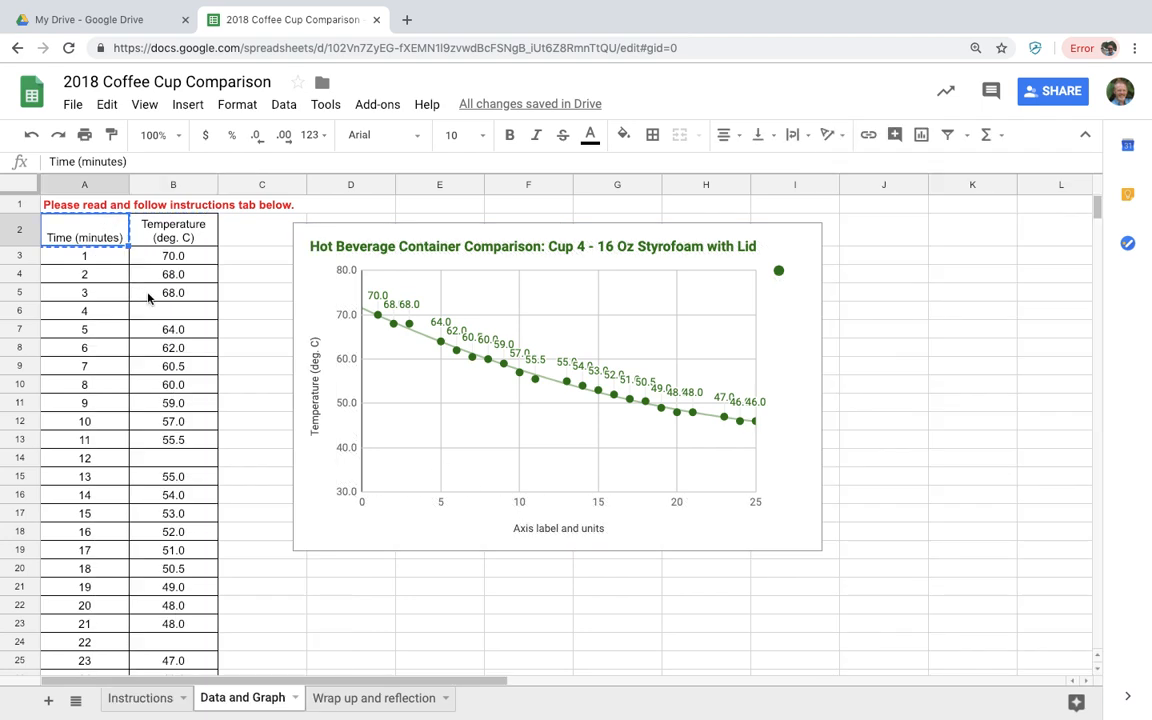
double_click(562, 531)
left_click(949, 326)
left_click_drag(949, 326, 823, 333)
key("ctrl+v")
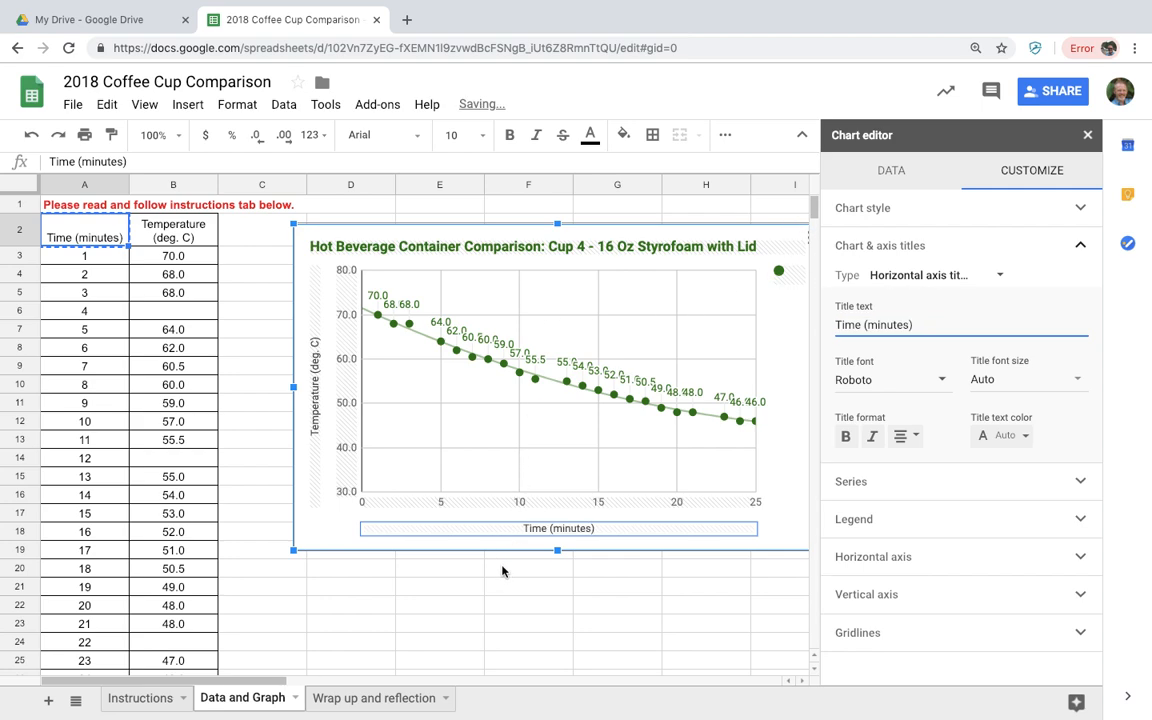
Make both the vertical and horizontal axis titles bold, then return to the Instructions sheet
left_click(316, 420)
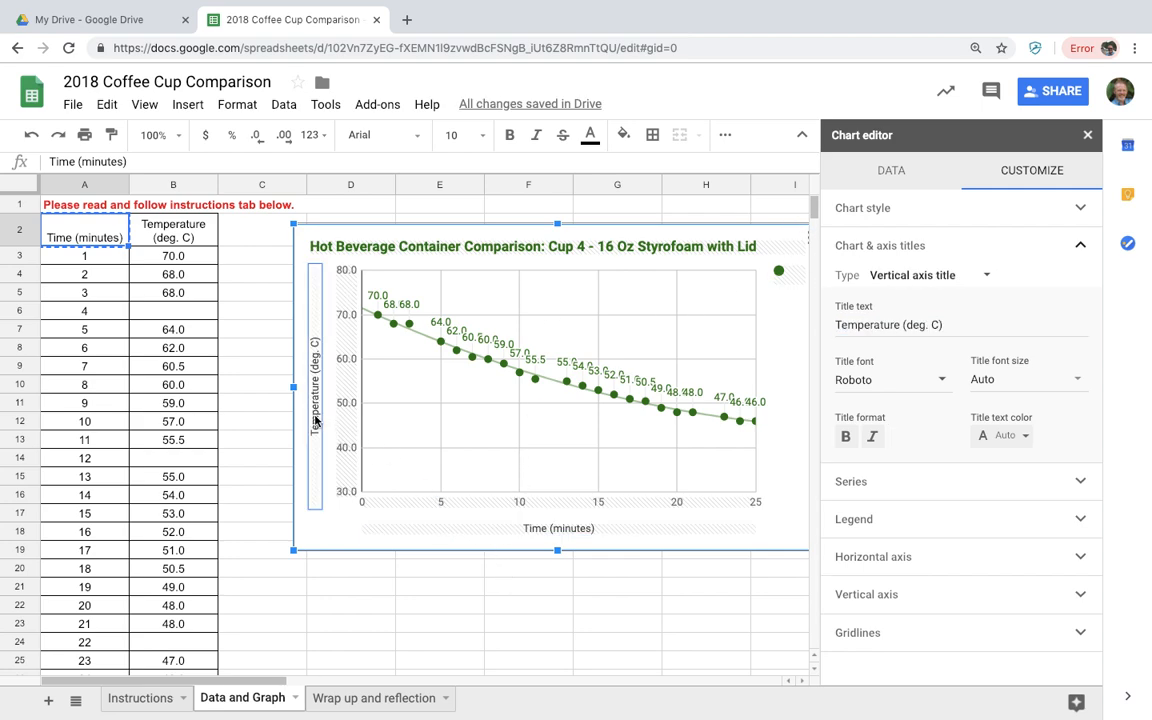
left_click(846, 436)
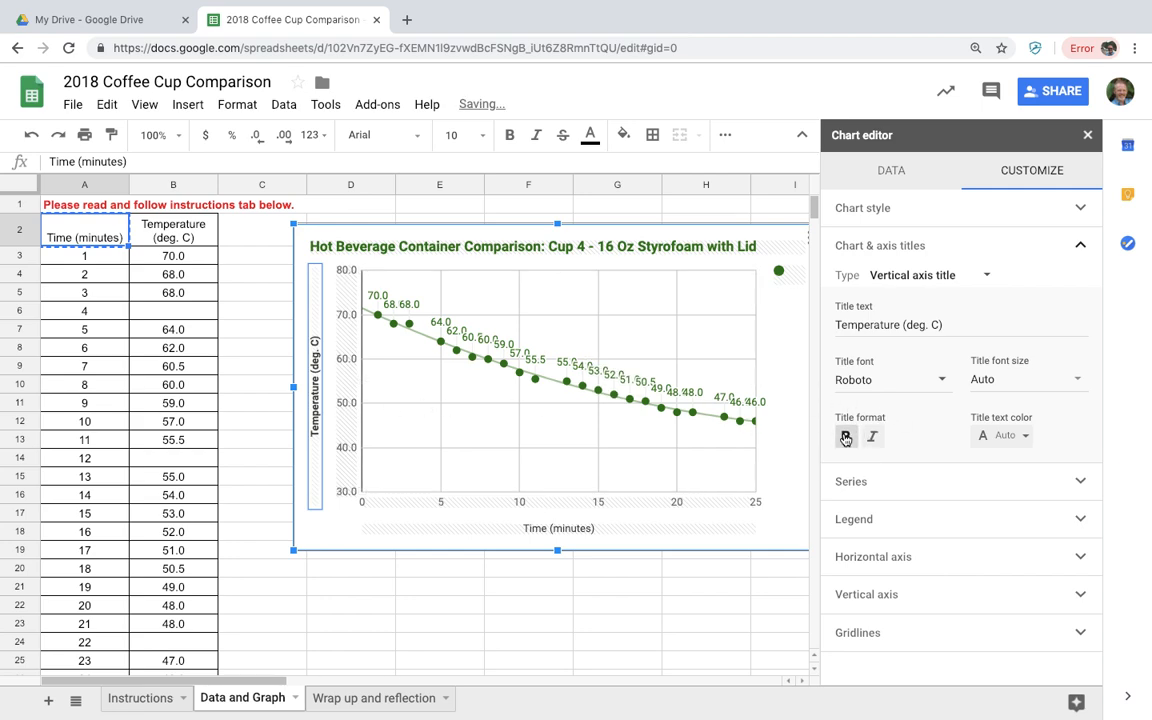
left_click(586, 533)
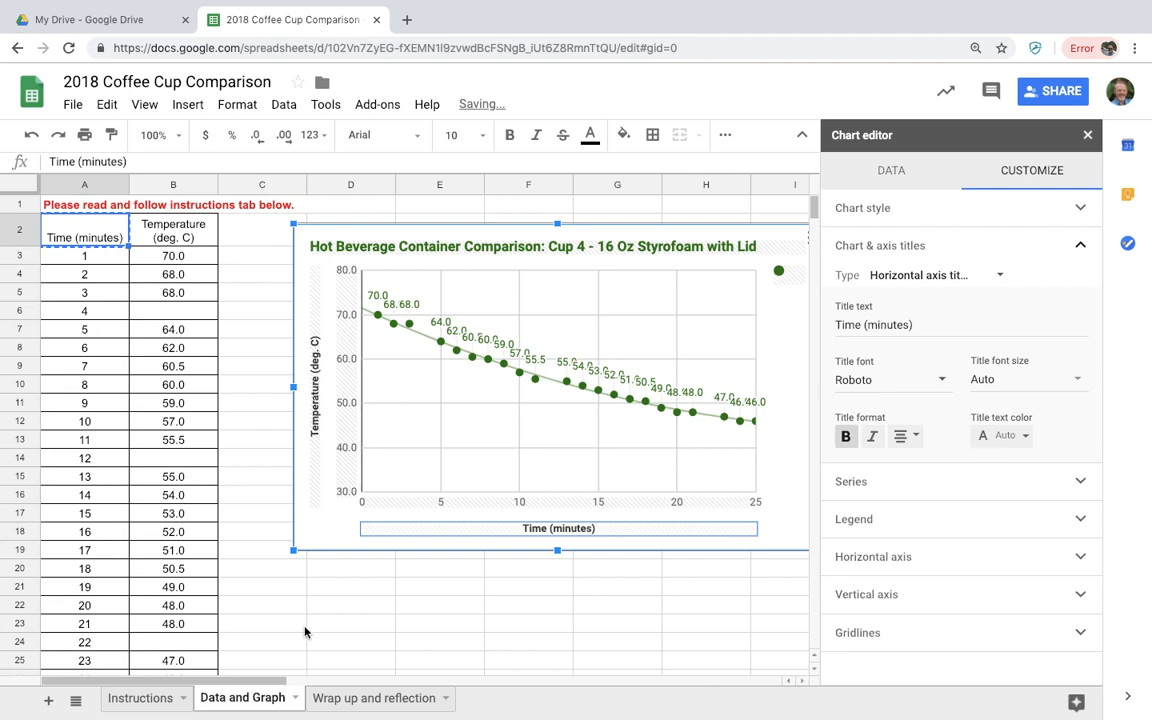
left_click(142, 700)
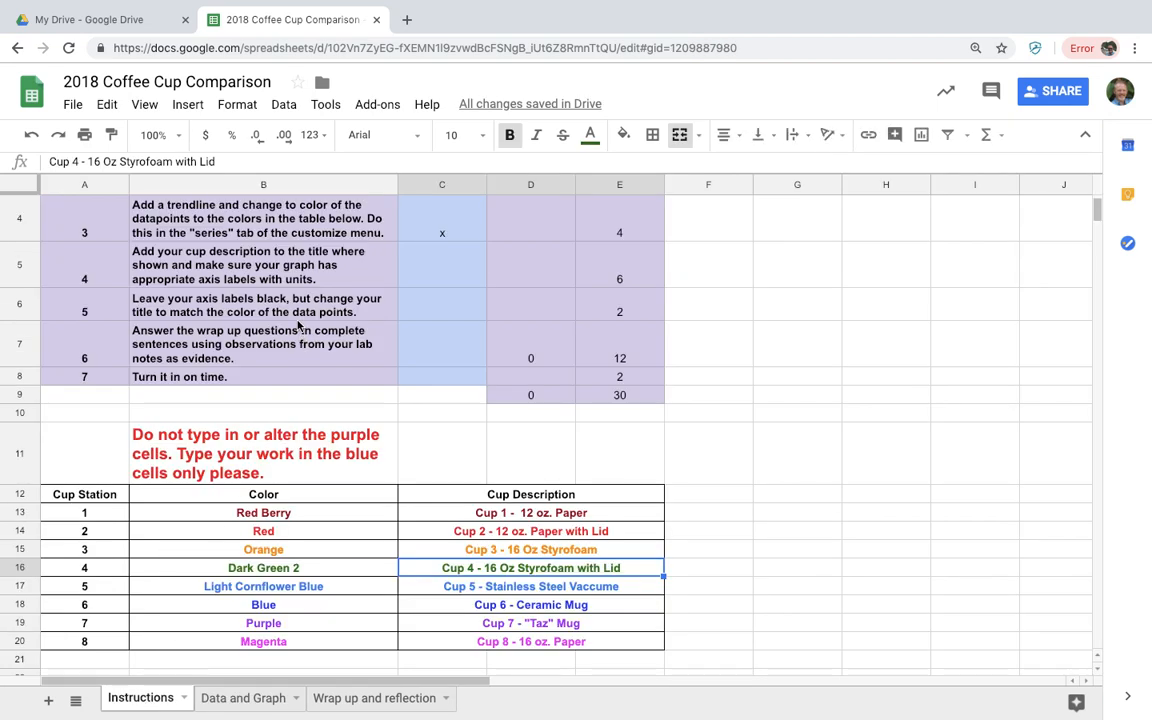
Mark checklist items 4 and 5 with an x in cells C5 and C6
left_click(426, 267)
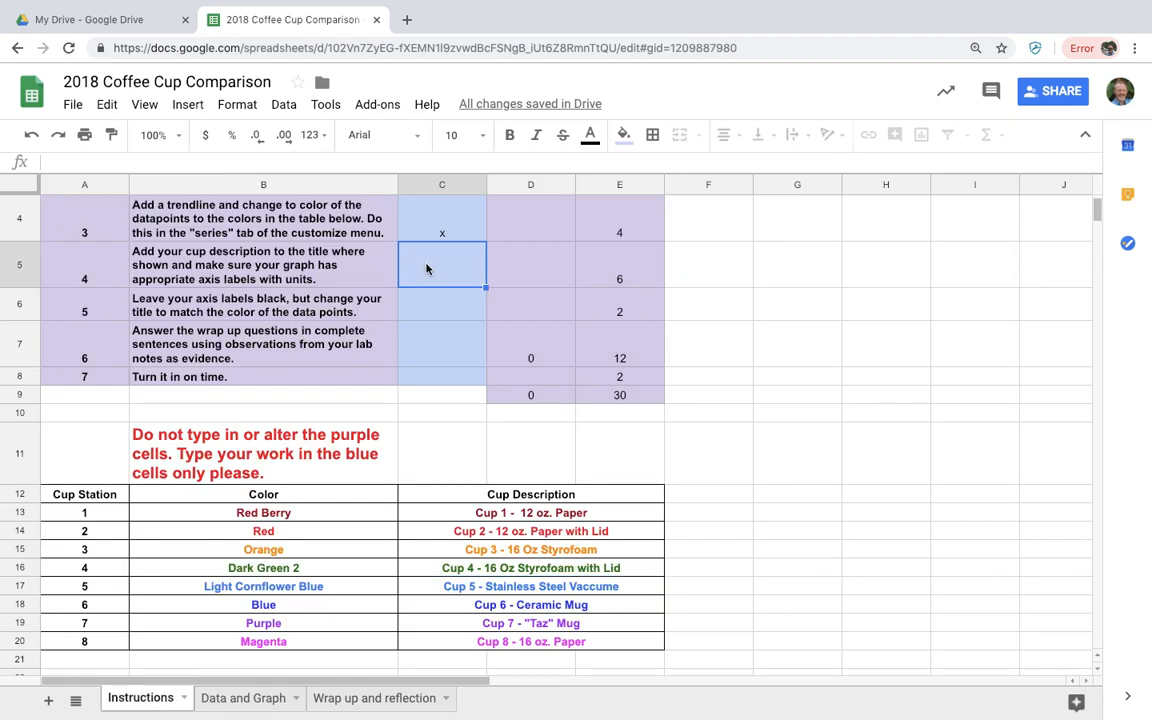
type("x")
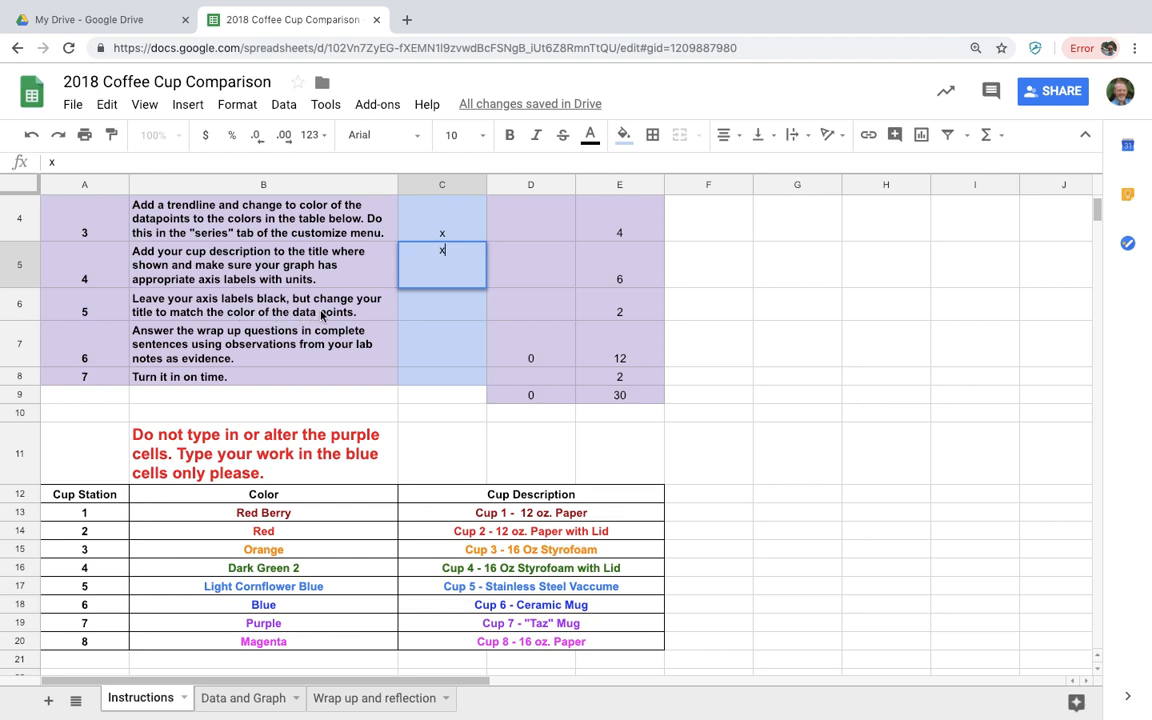
left_click(418, 313)
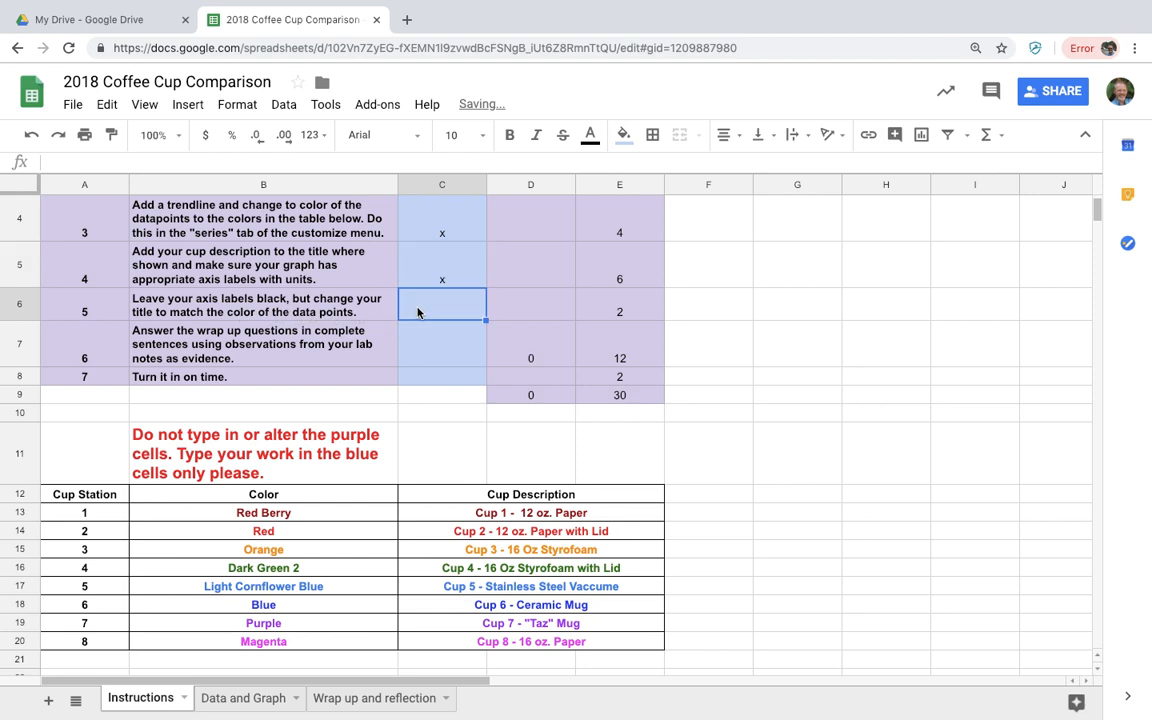
left_click(243, 698)
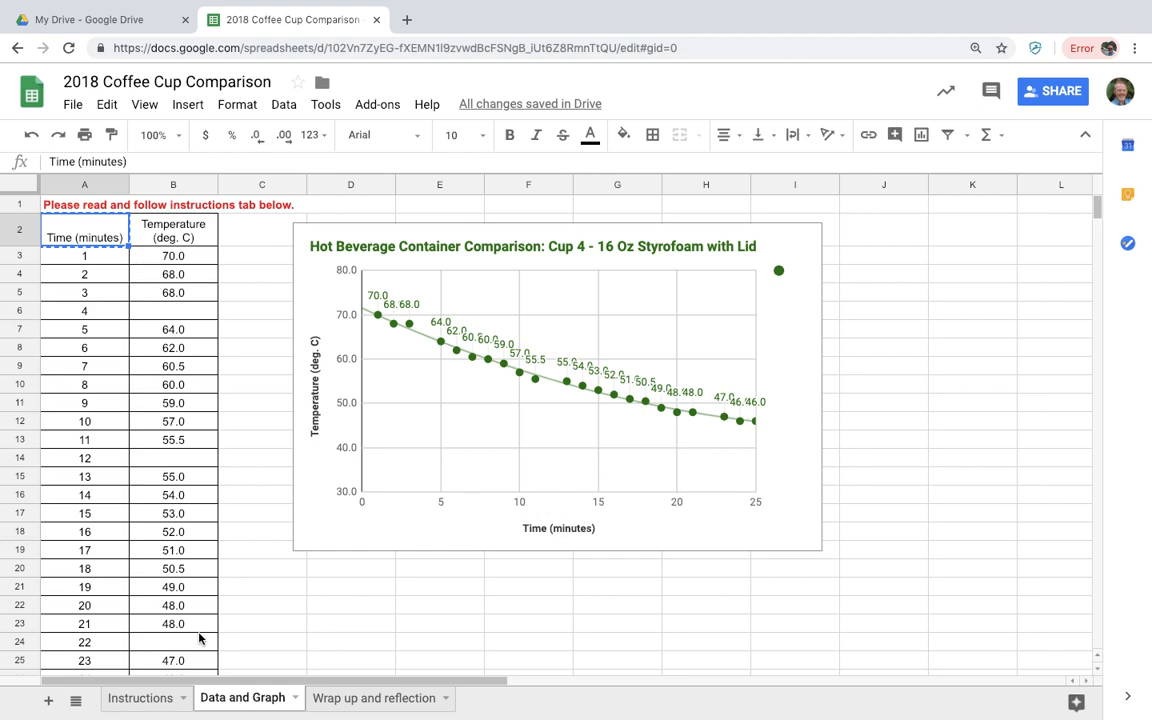
left_click(128, 697)
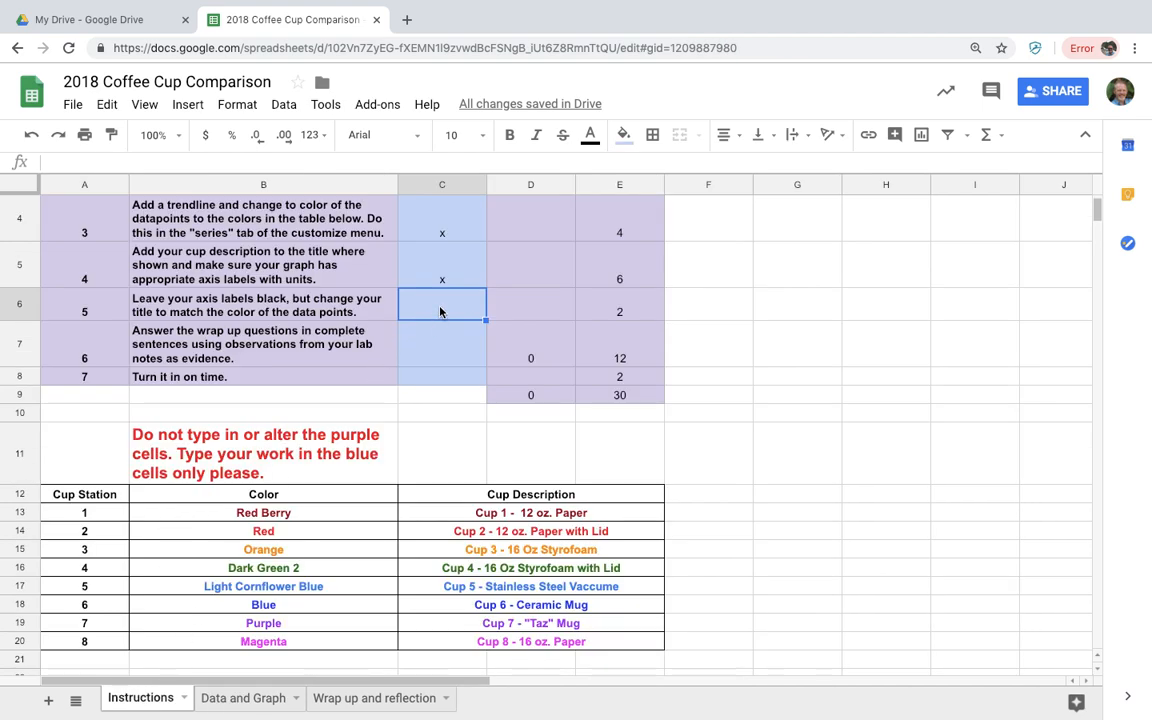
type("x")
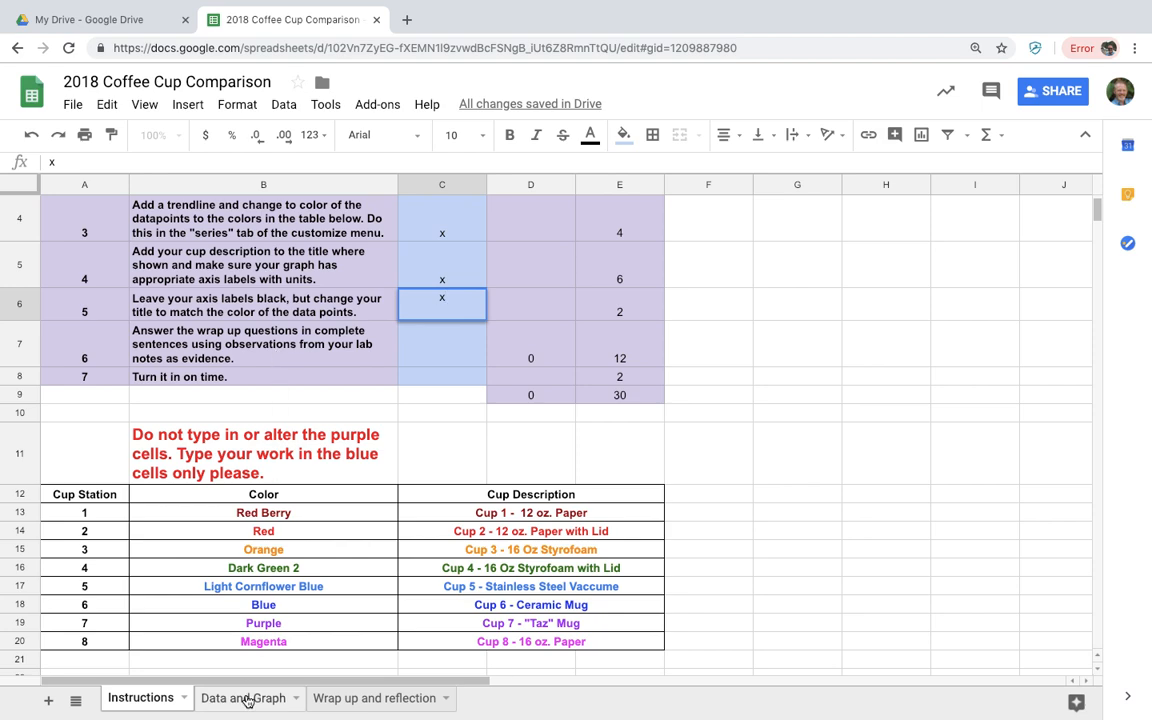
Review the six questions and the Your Response column on the Wrap up and reflection sheet
left_click(352, 699)
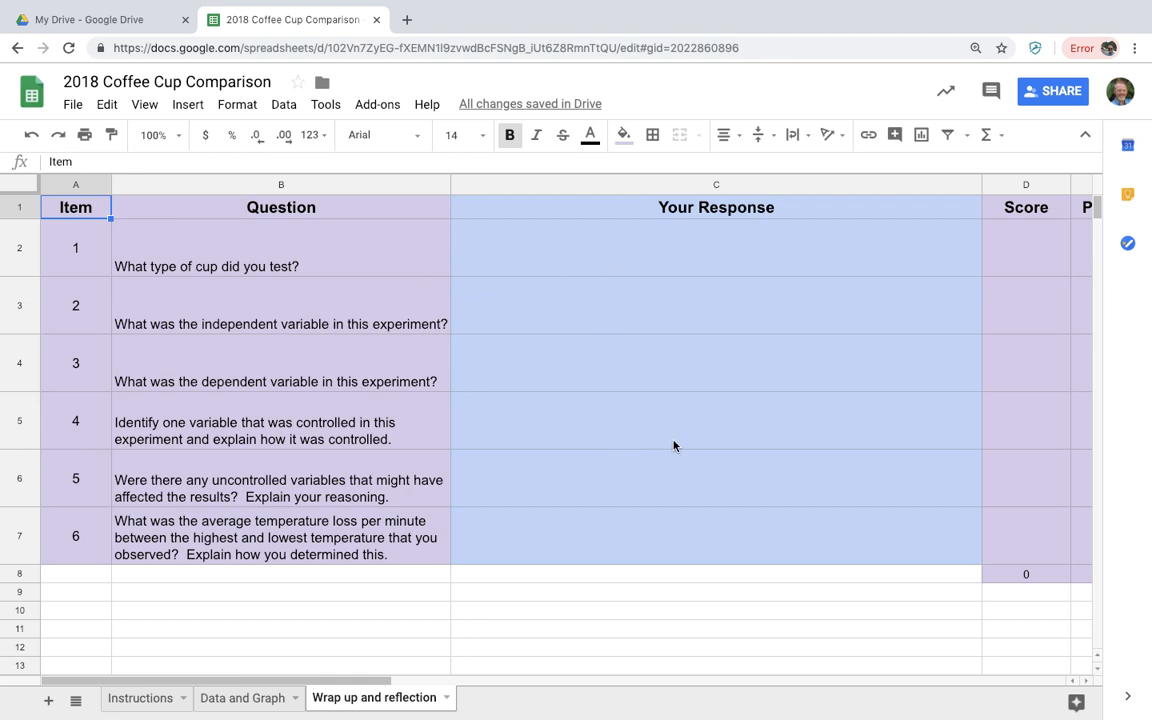
scroll(673, 446, "right", 5)
scroll(673, 446, "left", 5)
Mark checklist item 6 with an x in cell C7 of the Instructions sheet
left_click(219, 699)
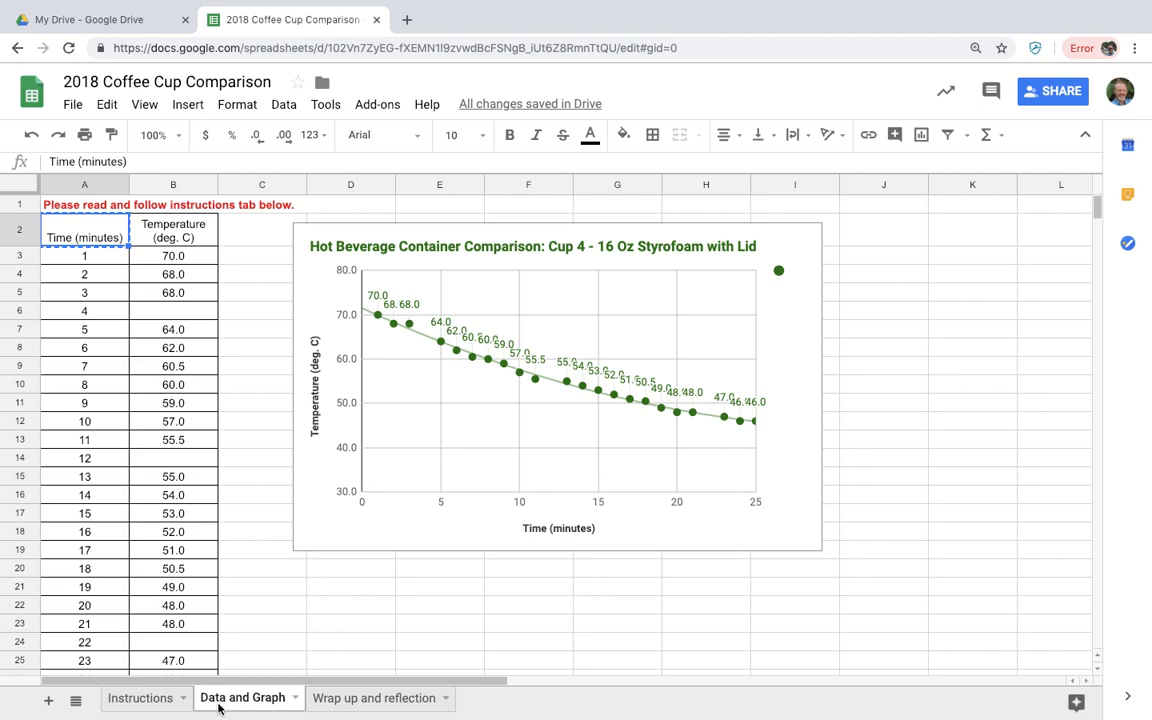
left_click(150, 704)
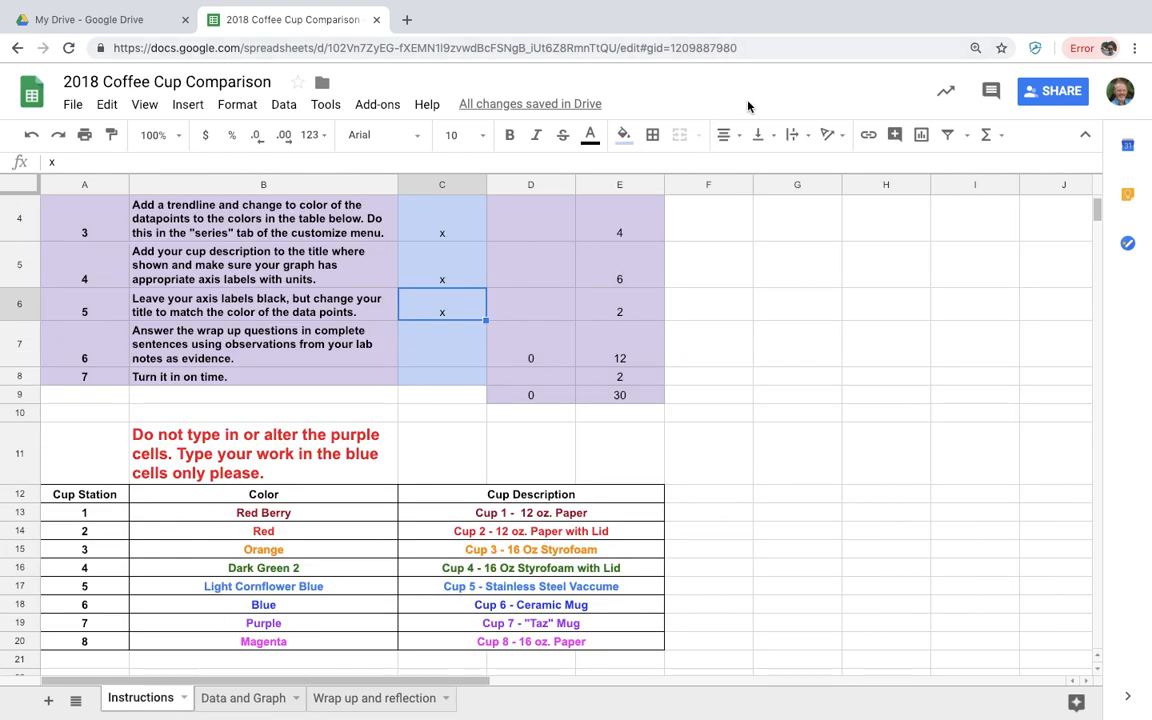
left_click(454, 346)
type("x")
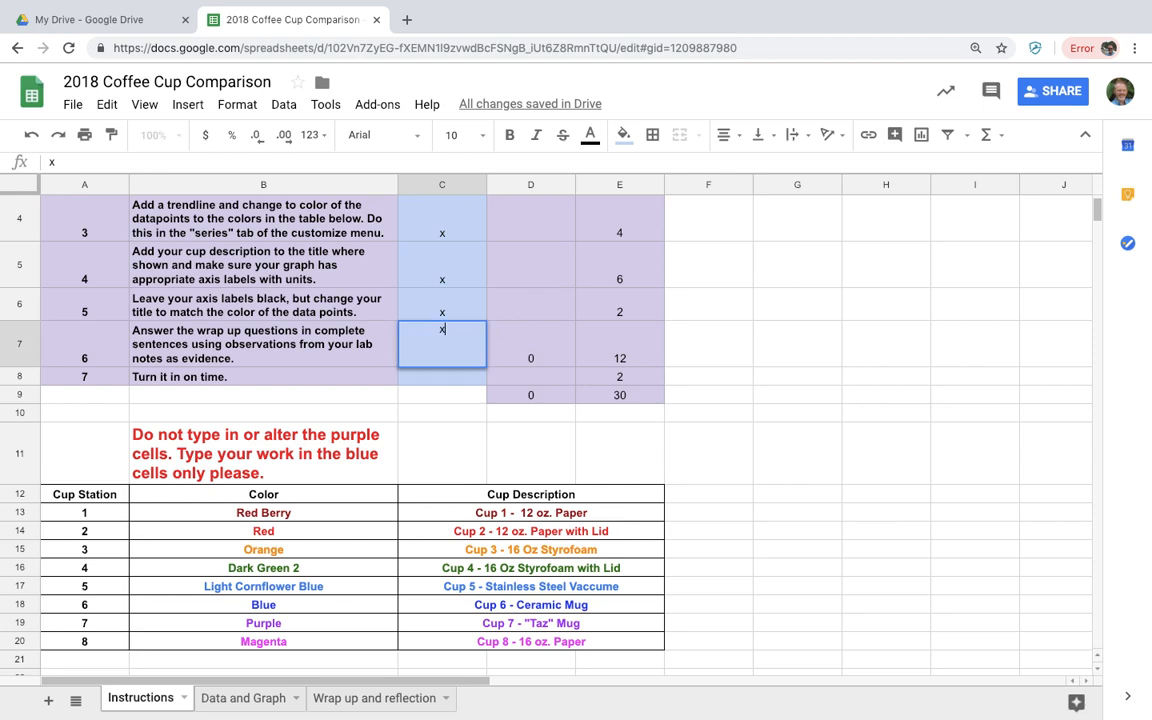
left_click(440, 380)
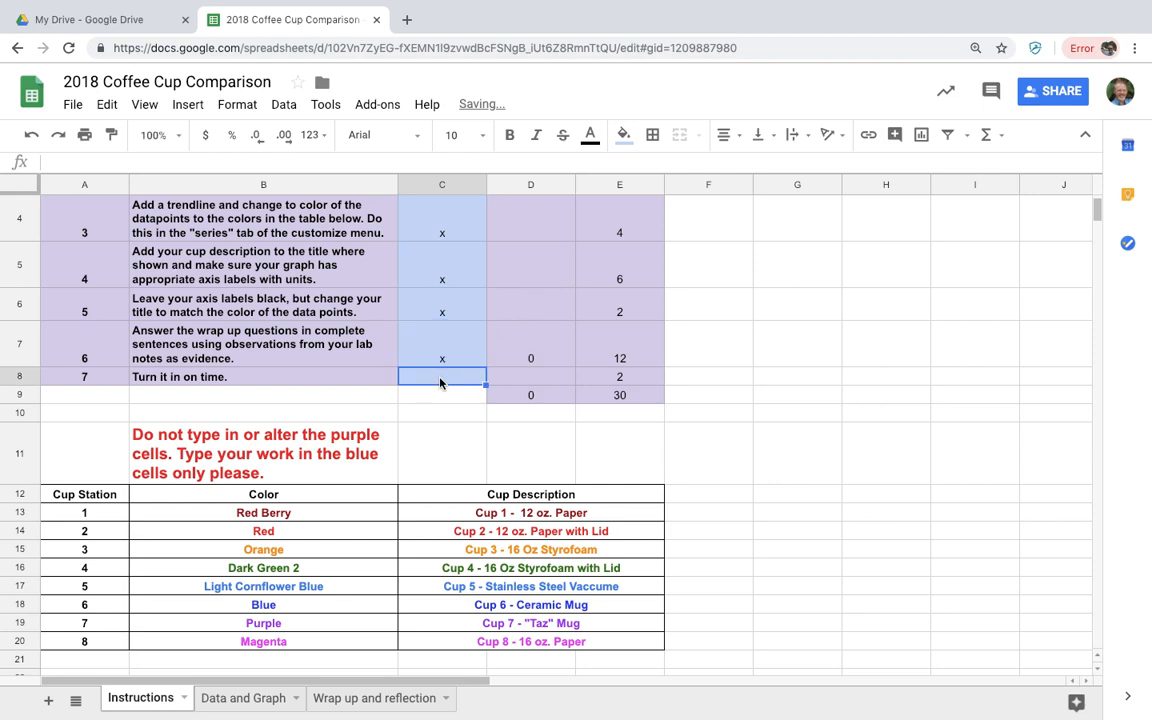
mouse_move(990, 3)
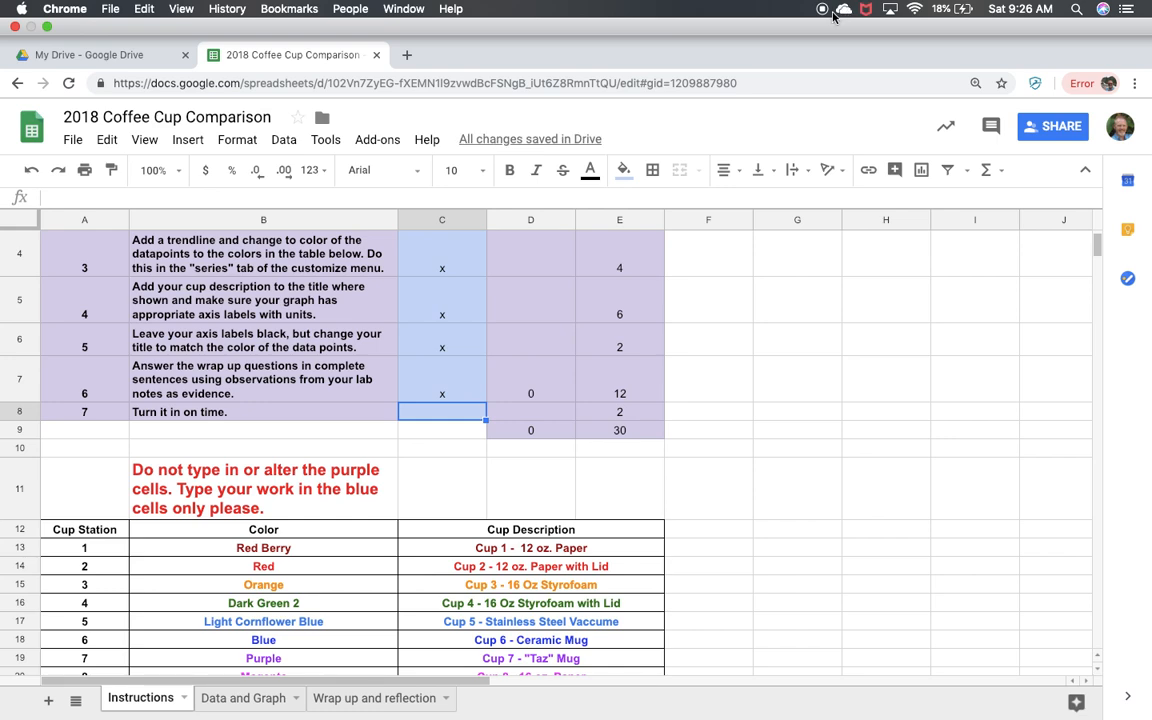